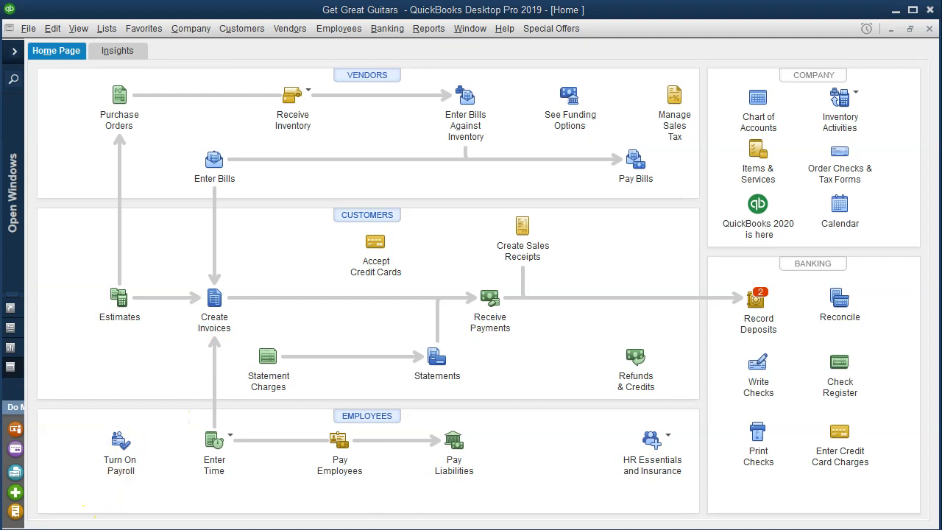
- Switch to QuickBooks Online in Chrome and start a new bill
mouse_move(617, 529)
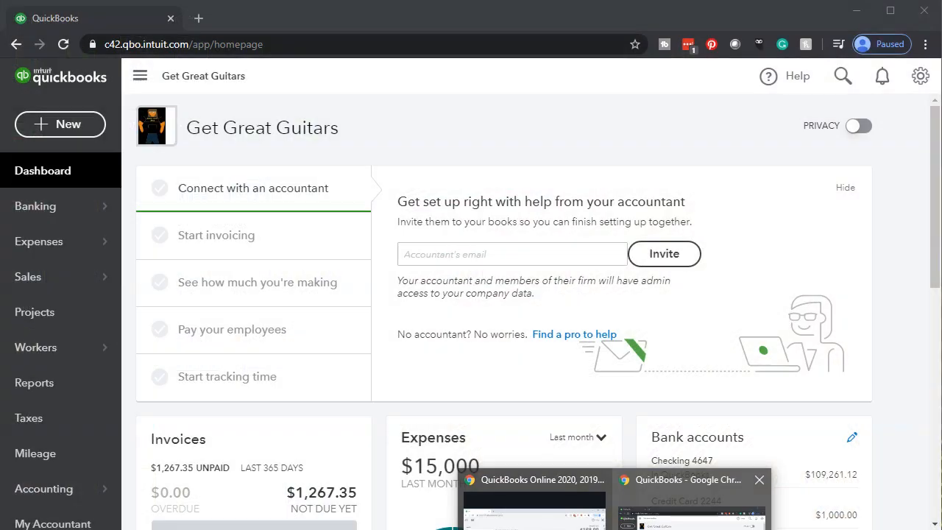
left_click(652, 528)
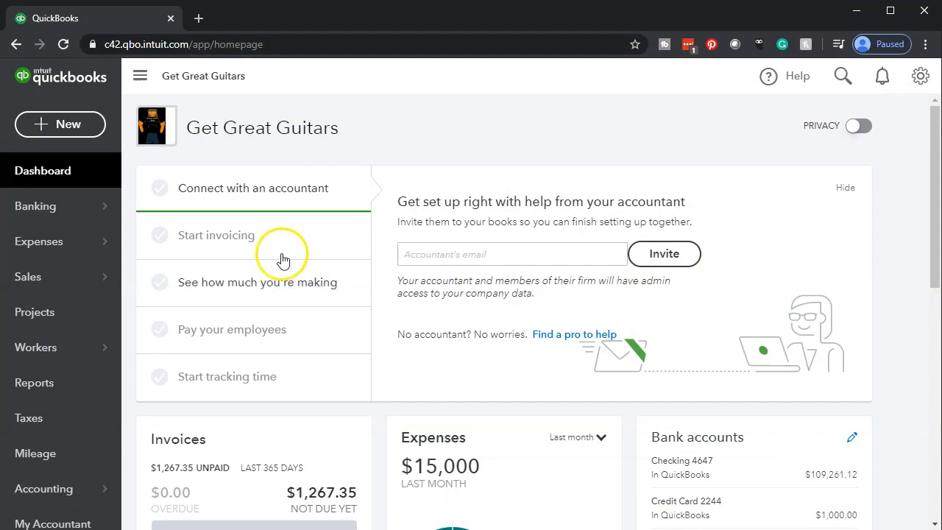
left_click(78, 125)
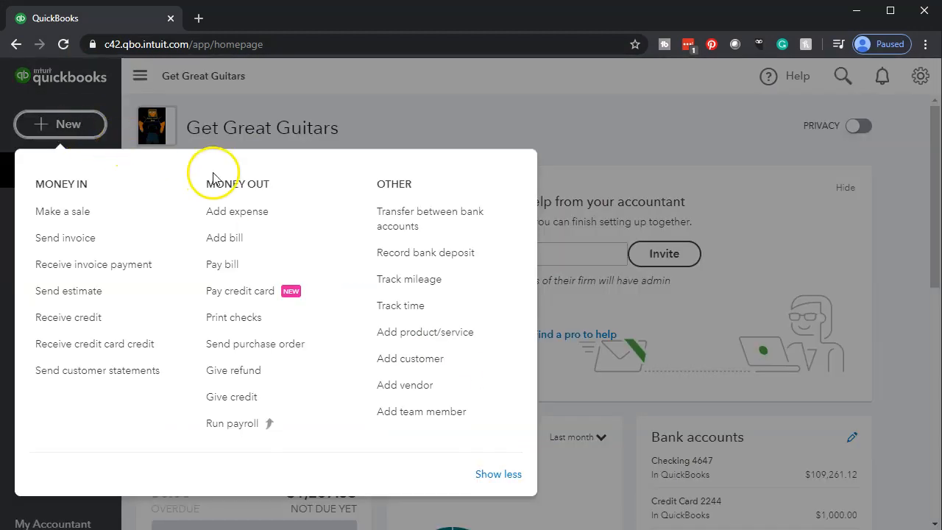
left_click(252, 244)
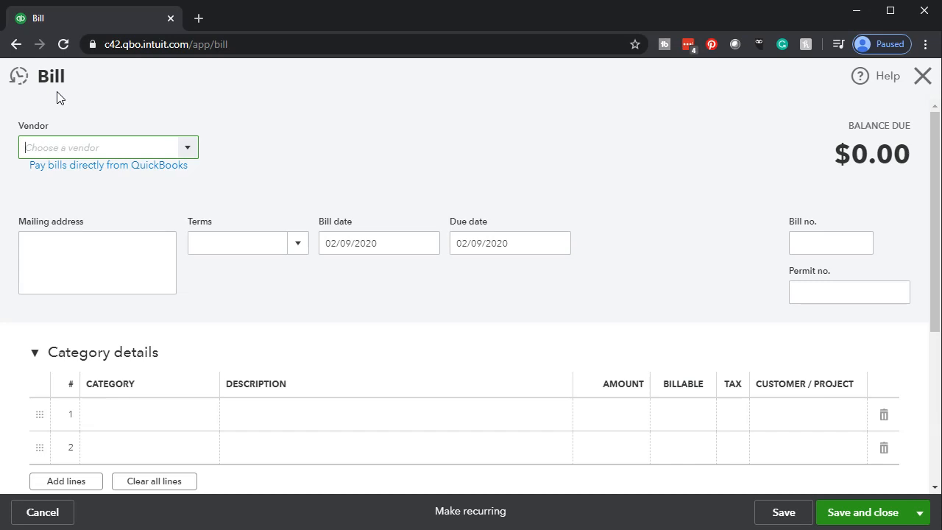
- Choose Fender as the bill's vendor and add its open purchase order for the Squier to the bill
left_click(187, 149)
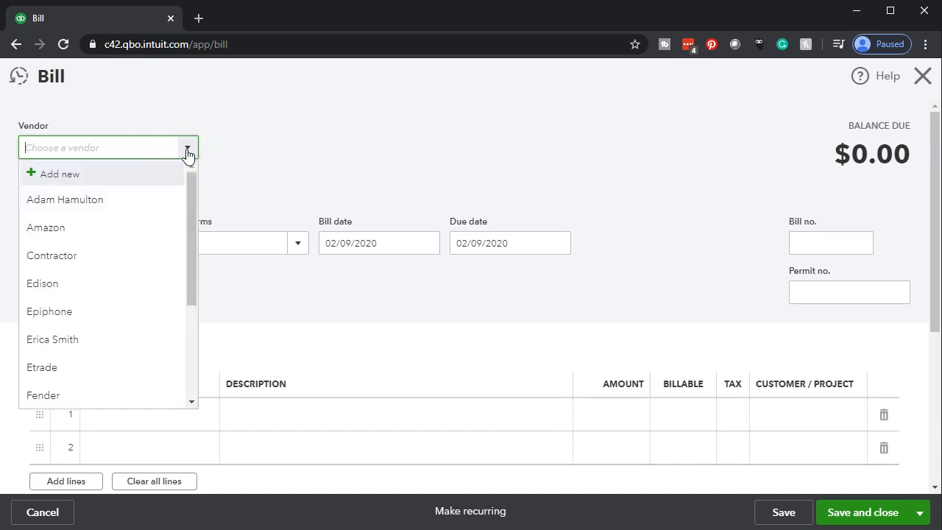
type("Fender")
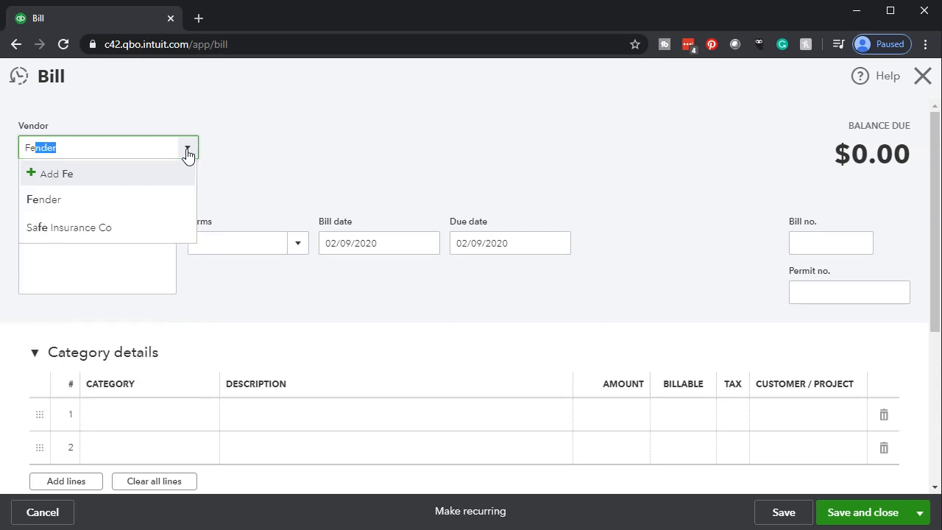
key("Down")
key("Down")
key("Return")
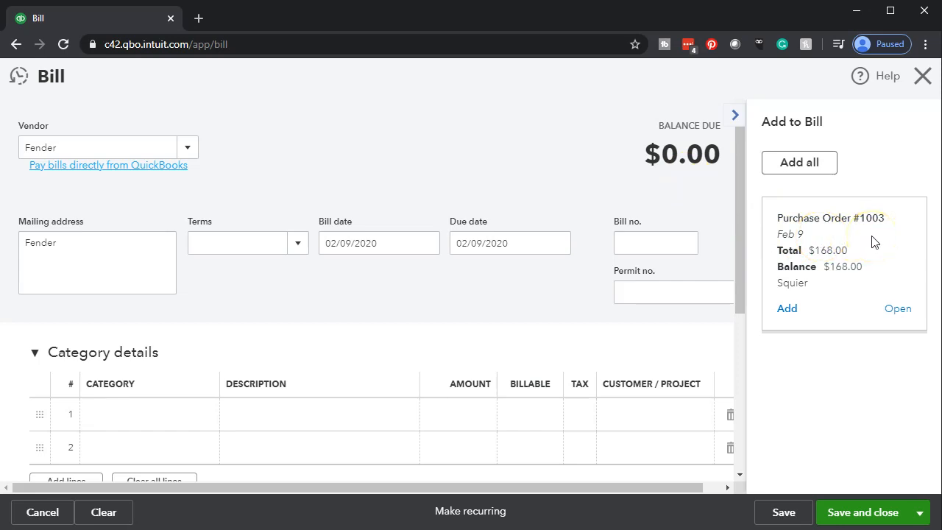
left_click(787, 309)
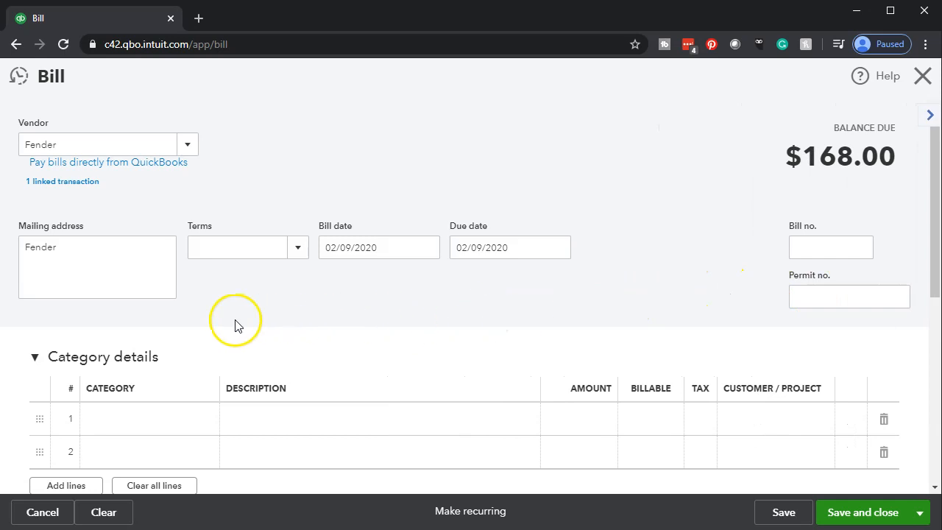
- Set the bill date to 02/14/2020 and the payment terms to Net 30
scroll(236, 325, "down", 1)
left_click(402, 179)
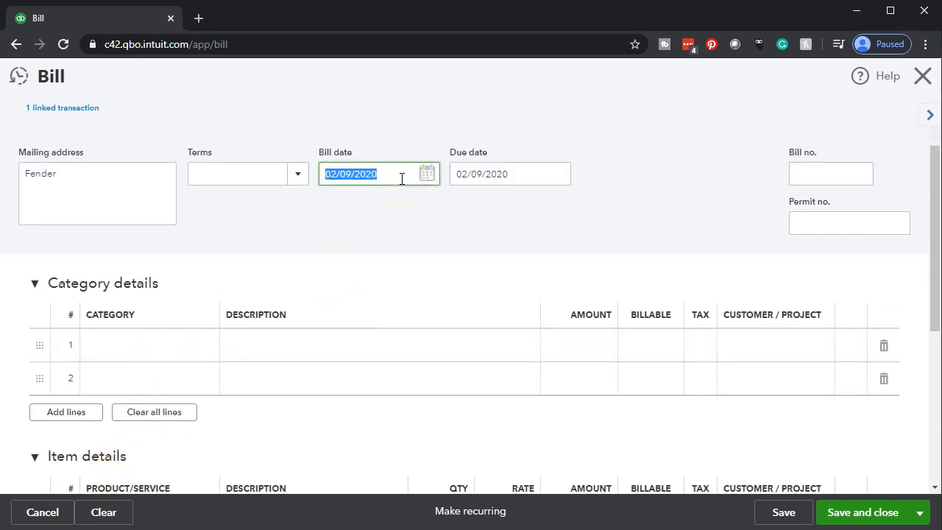
type("+")
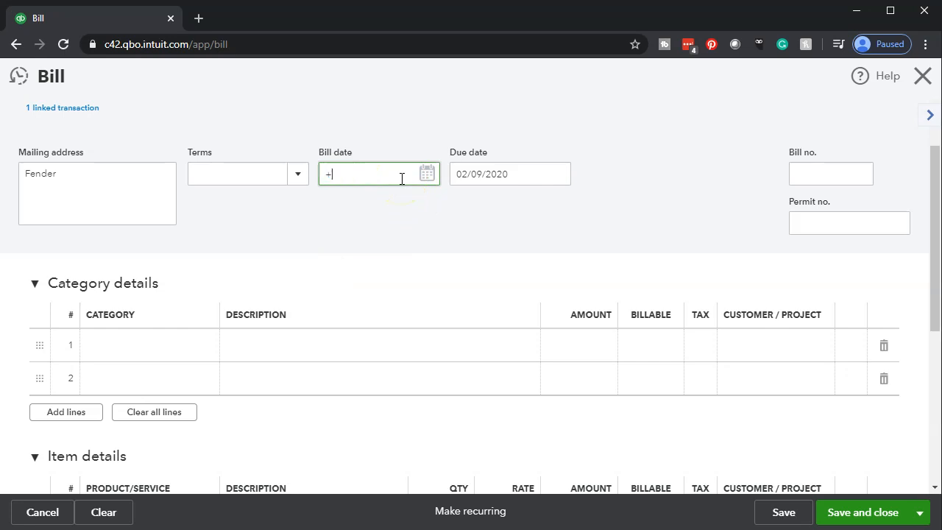
type("++++")
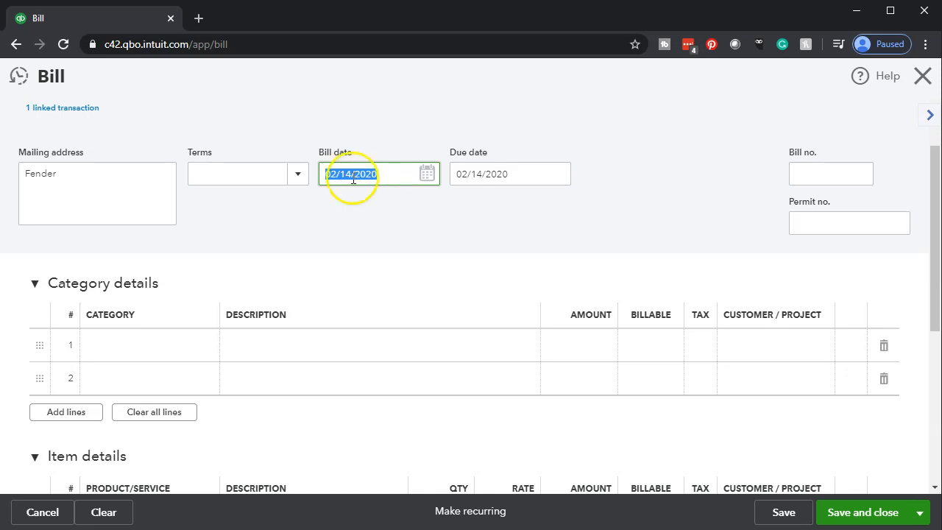
left_click(293, 176)
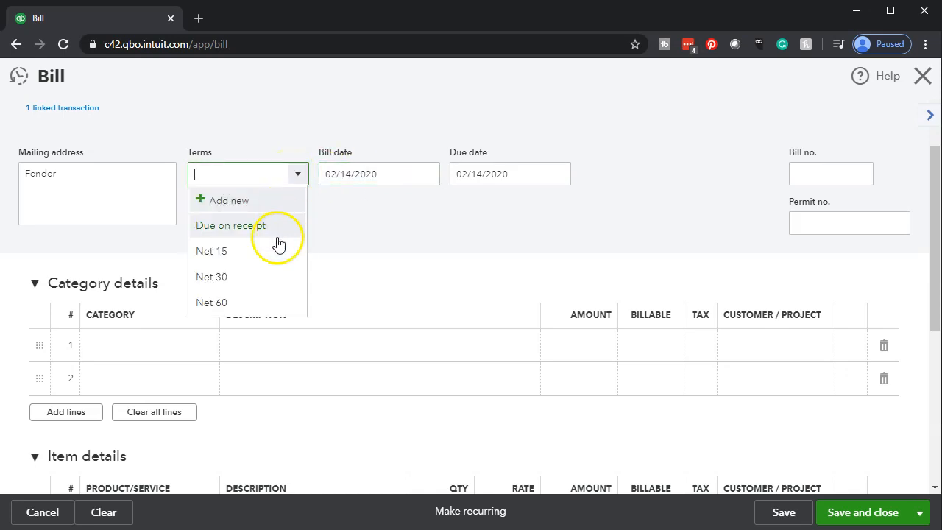
left_click(258, 284)
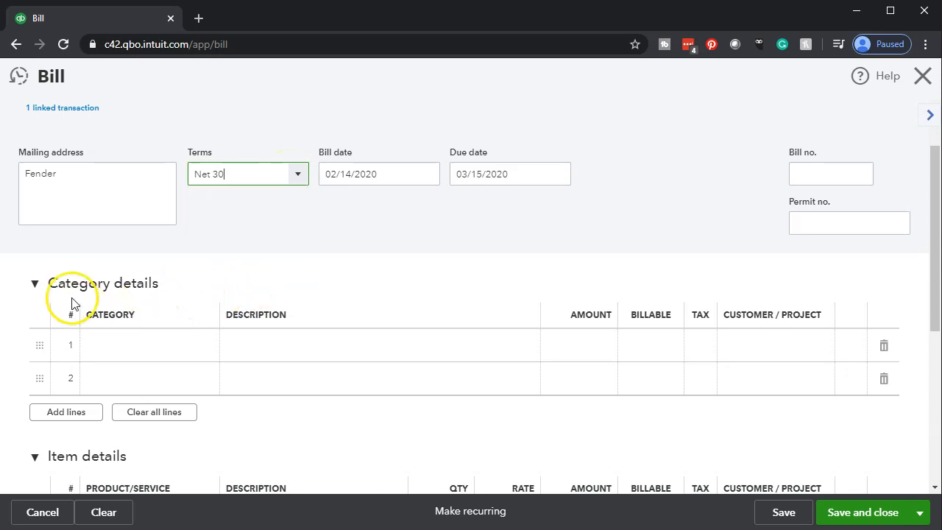
left_click(128, 340)
left_click(206, 345)
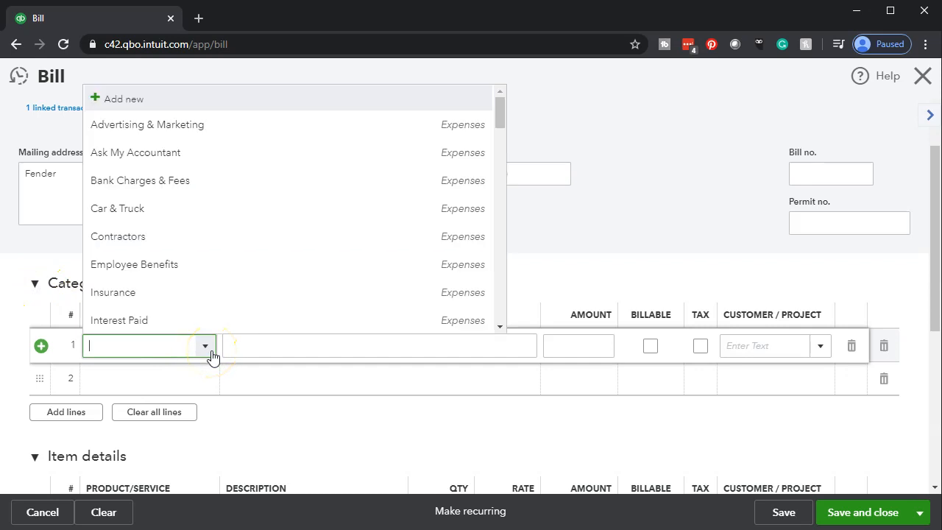
left_click(211, 352)
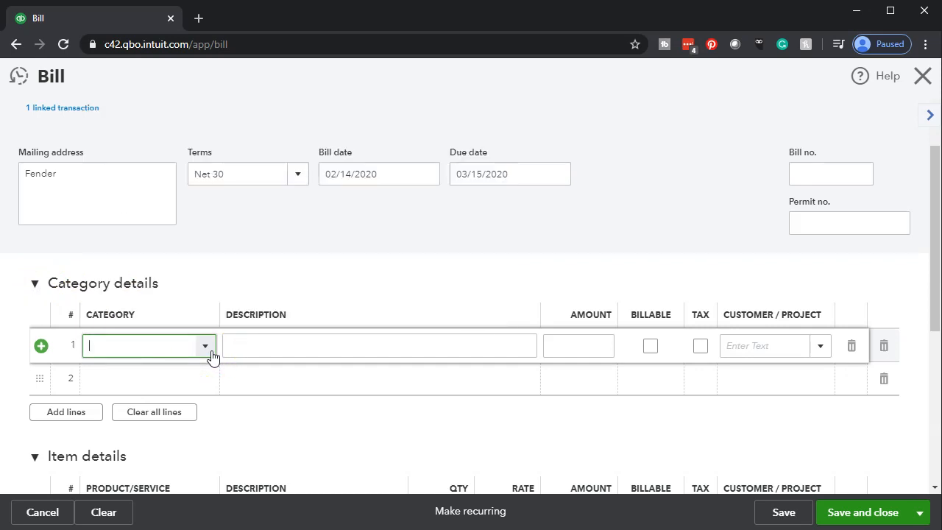
left_click(34, 285)
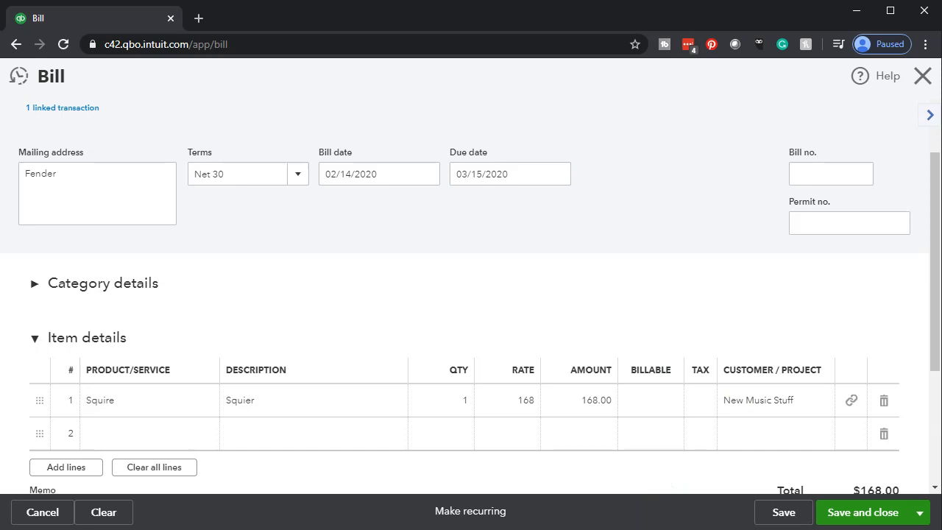
- Mark the Squire item line for New Music Stuff as both billable and taxable
left_click(654, 406)
left_click(670, 405)
left_click(701, 403)
left_click(664, 297)
left_click(601, 388)
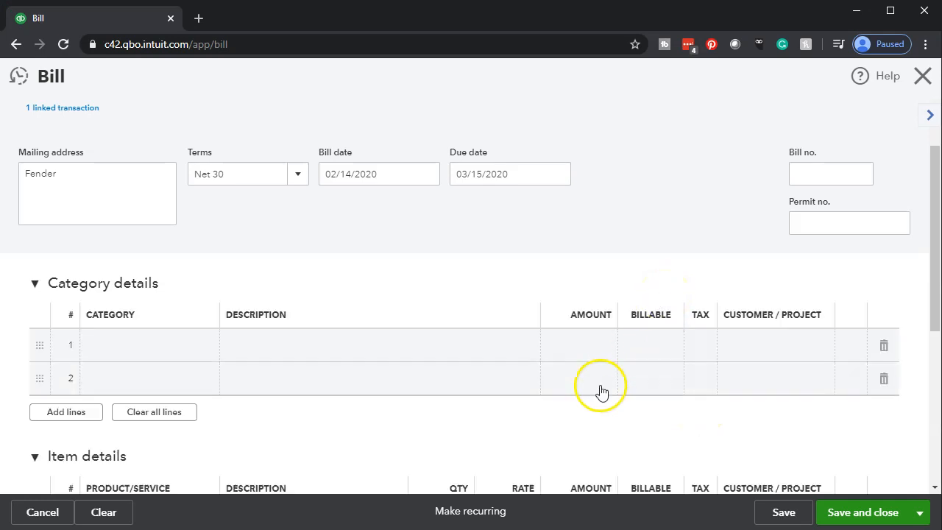
scroll(601, 390, "down", 2)
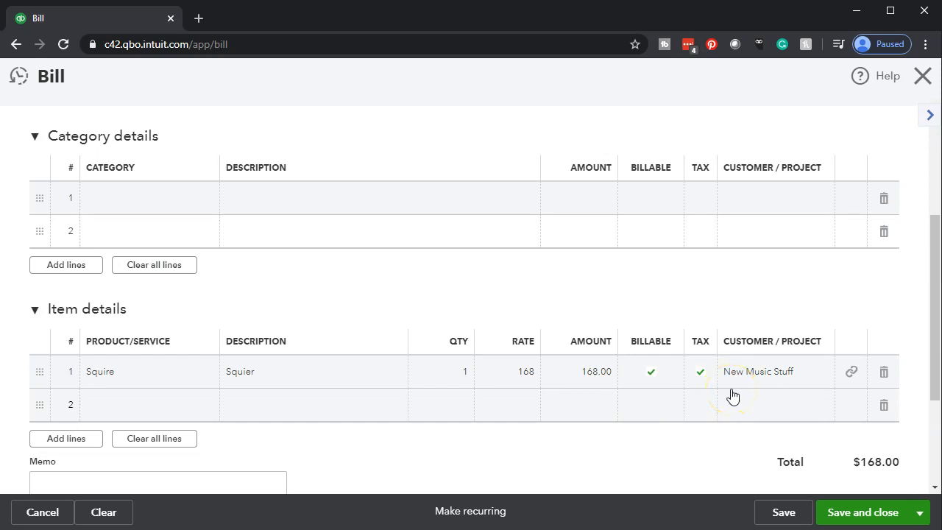
- Save and close the Fender bill
left_click(645, 395)
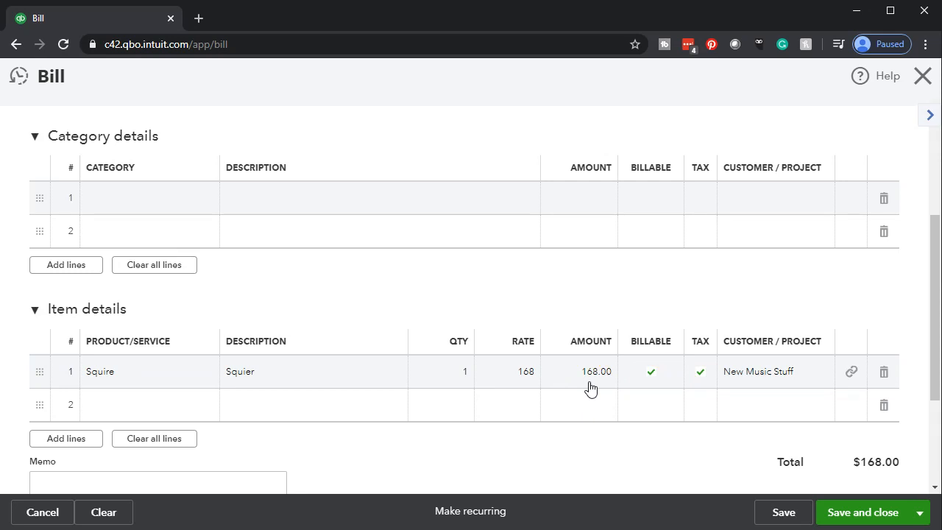
left_click(639, 391)
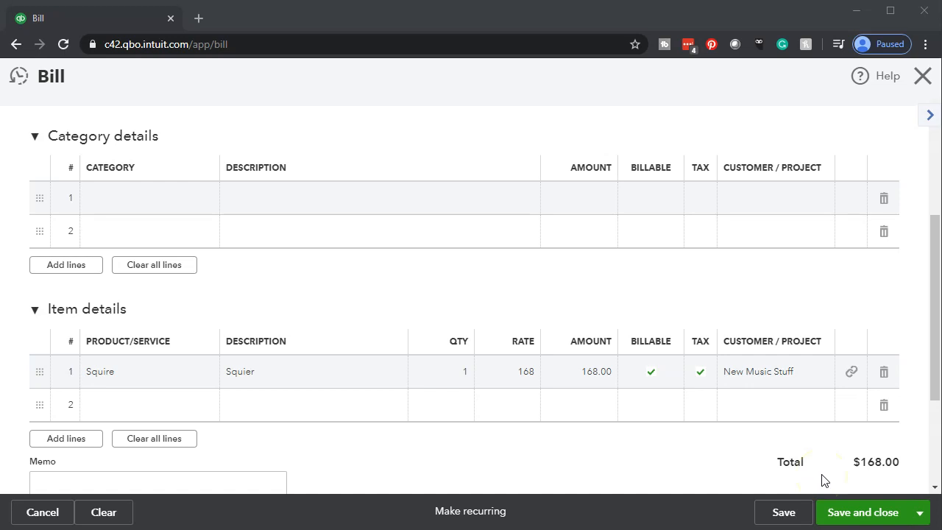
left_click(824, 421)
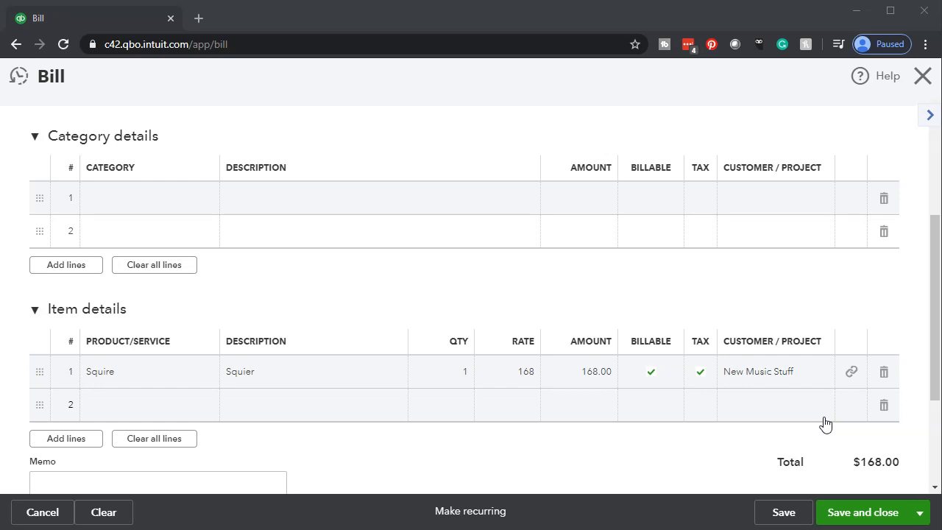
left_click(860, 514)
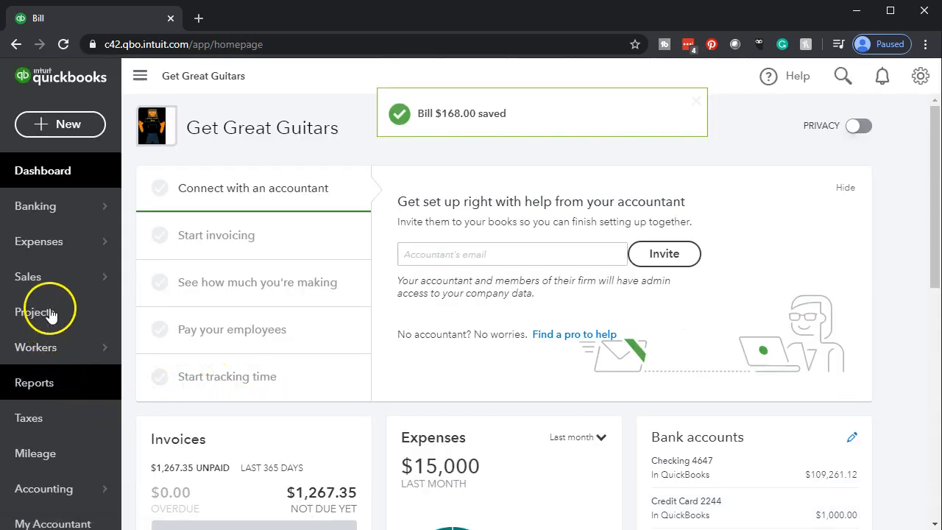
- Open the Balance Sheet report and run it for the period 01/01/2020 to 12/31/2020
left_click(49, 384)
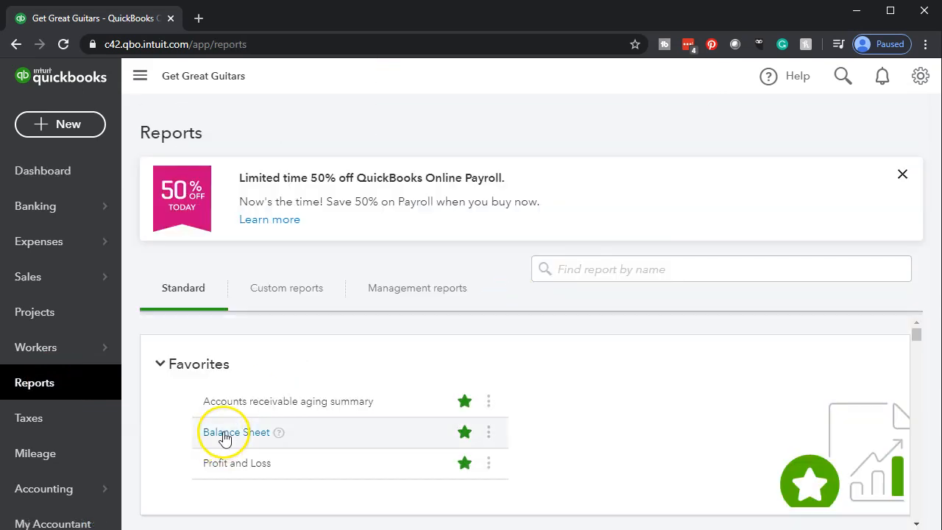
left_click(225, 436)
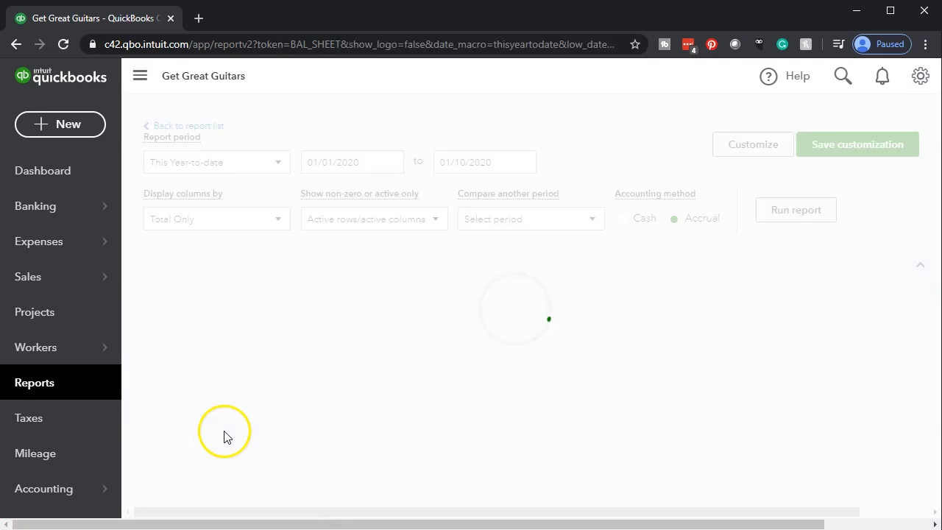
scroll(255, 438, "up", 3)
left_click(359, 188)
left_click_drag(359, 188, 253, 182)
type("010120")
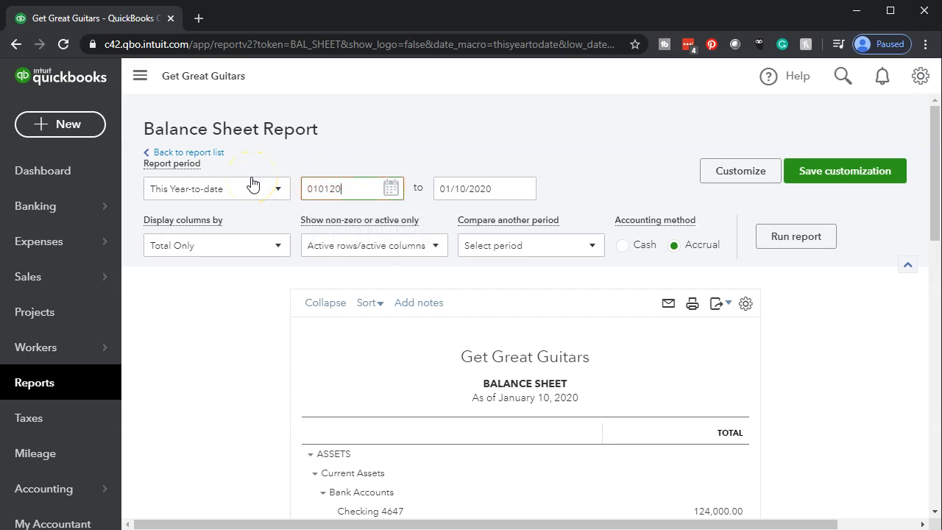
key("Tab")
type("123120")
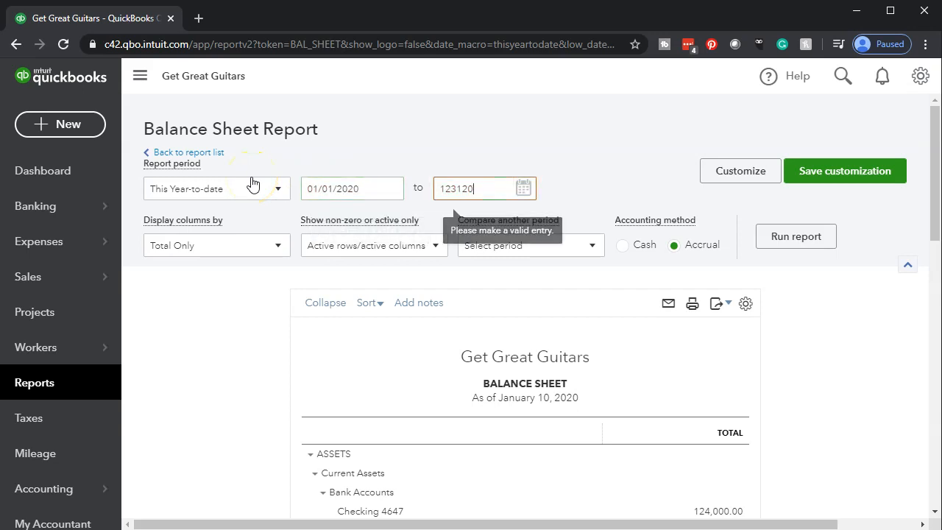
key("Tab")
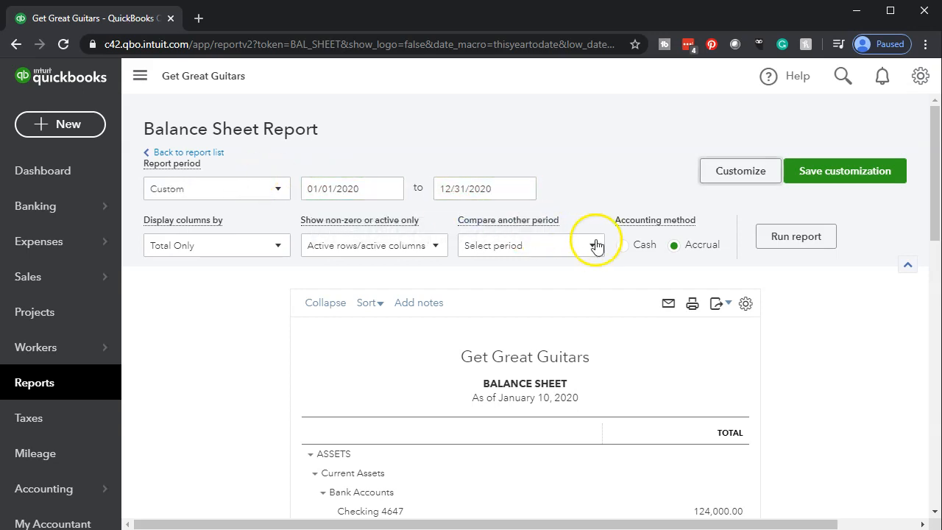
left_click(768, 237)
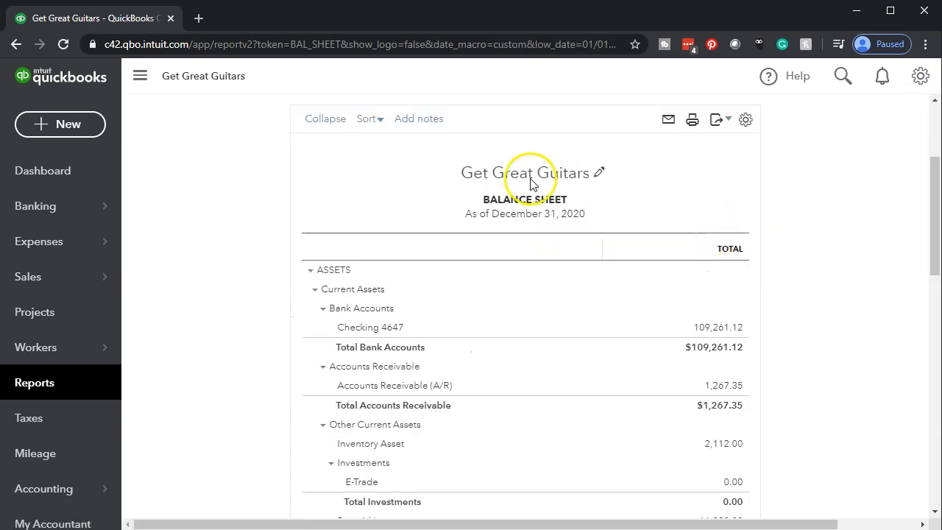
- Duplicate the browser tab showing the Balance Sheet and return to the original tab
right_click(99, 19)
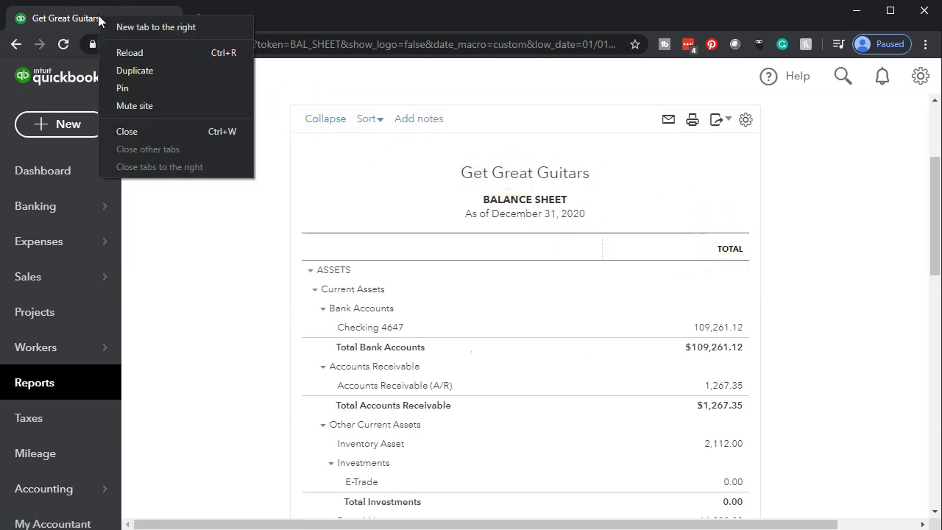
left_click(121, 70)
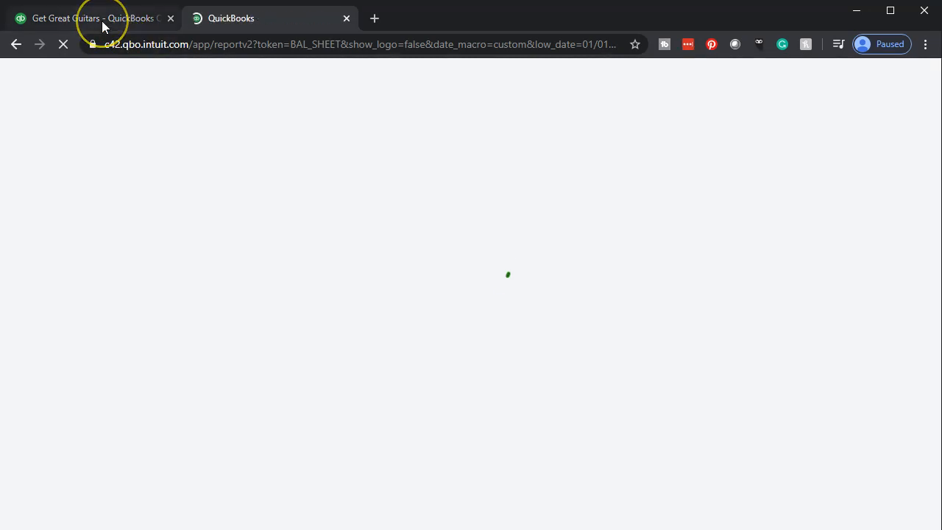
left_click(102, 20)
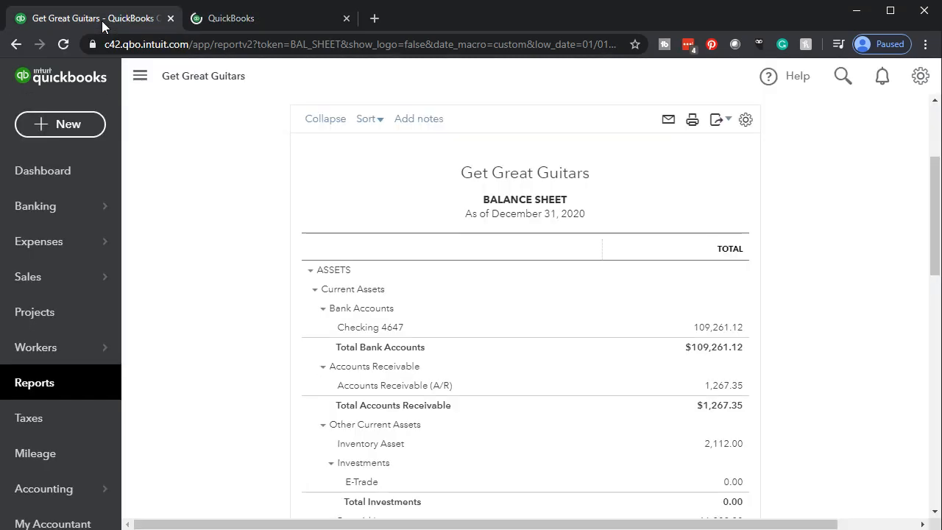
- Open the Profit and Loss report and run it for the period 01/01/2020 to 12/31/2020
left_click(47, 385)
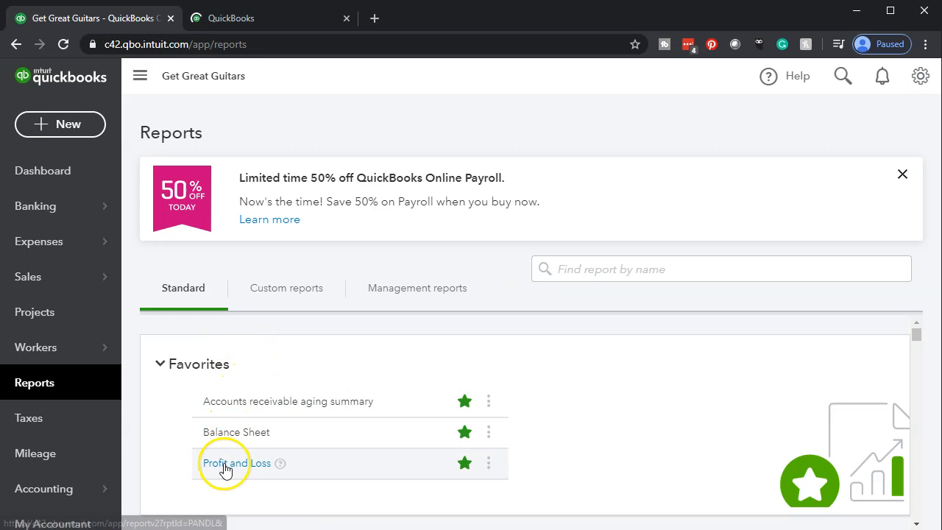
left_click(226, 465)
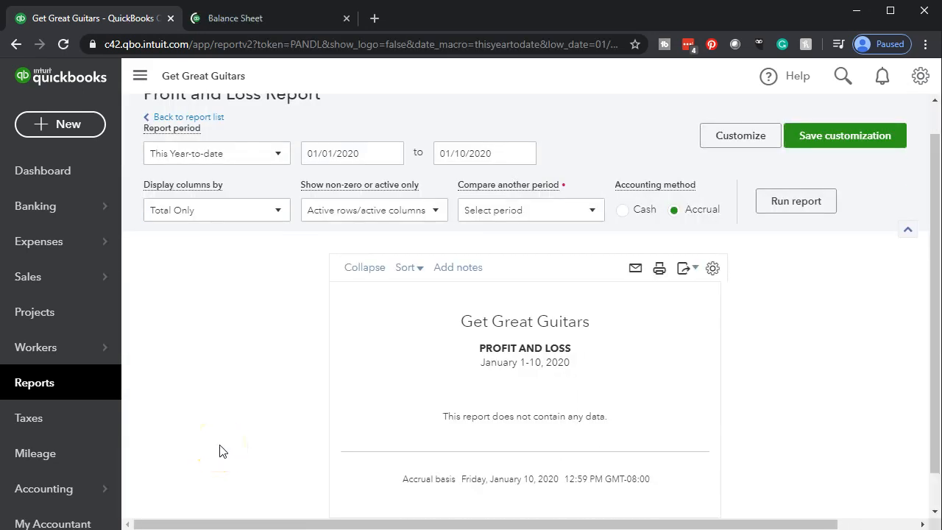
scroll(226, 406, "up", 1)
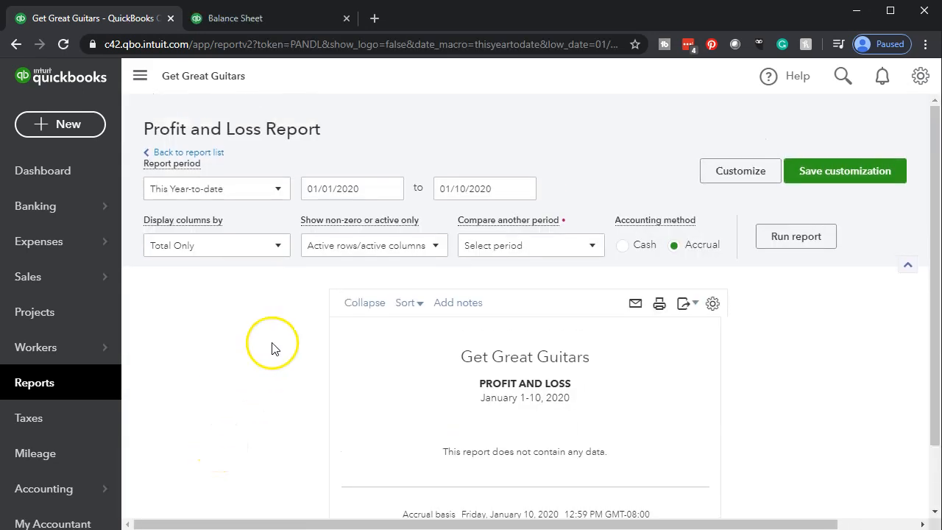
left_click(377, 182)
type("01/01/2020")
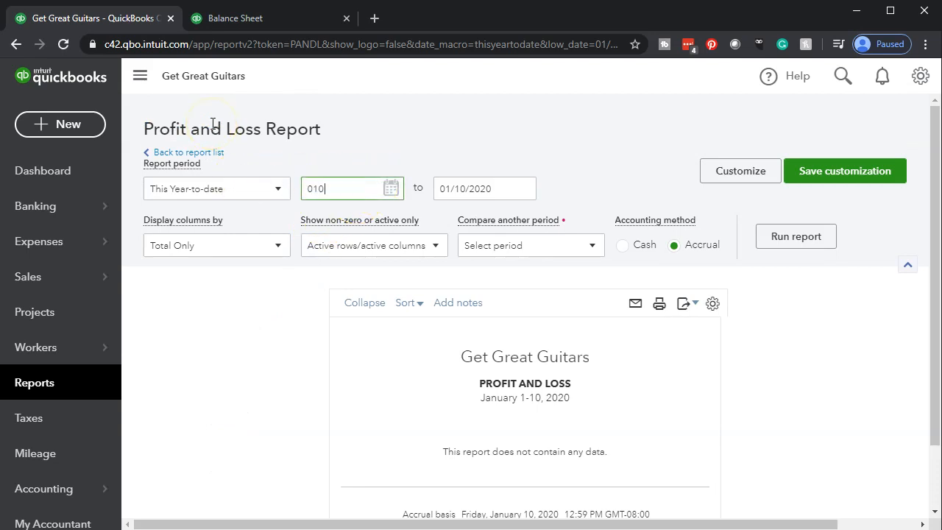
key("Tab")
type("123120")
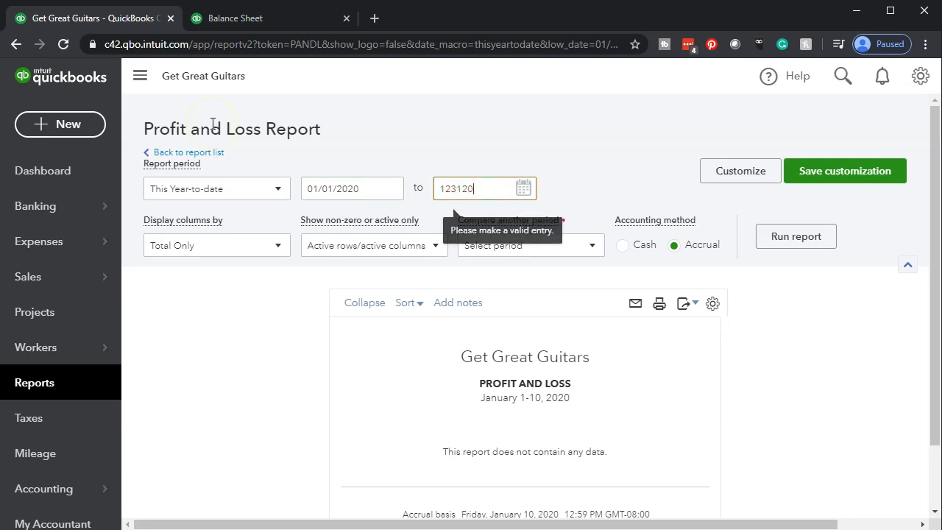
key("Tab")
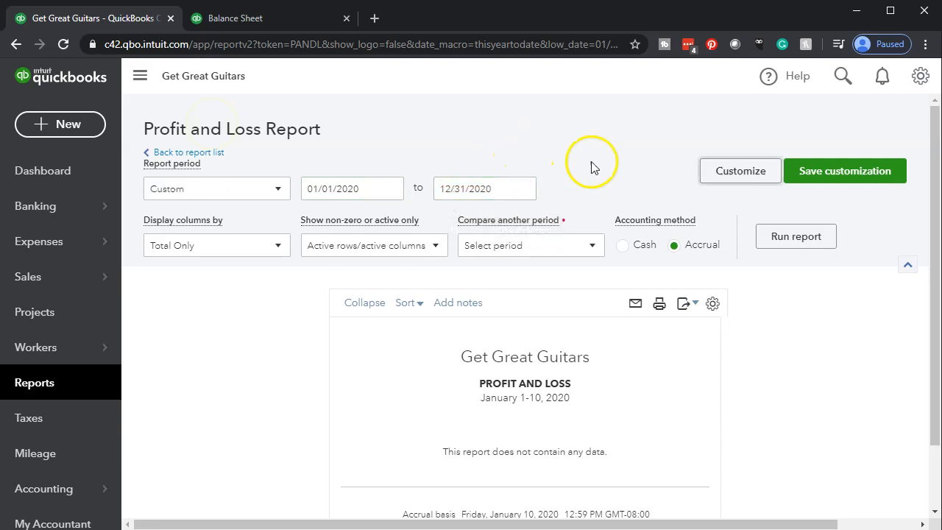
left_click(780, 235)
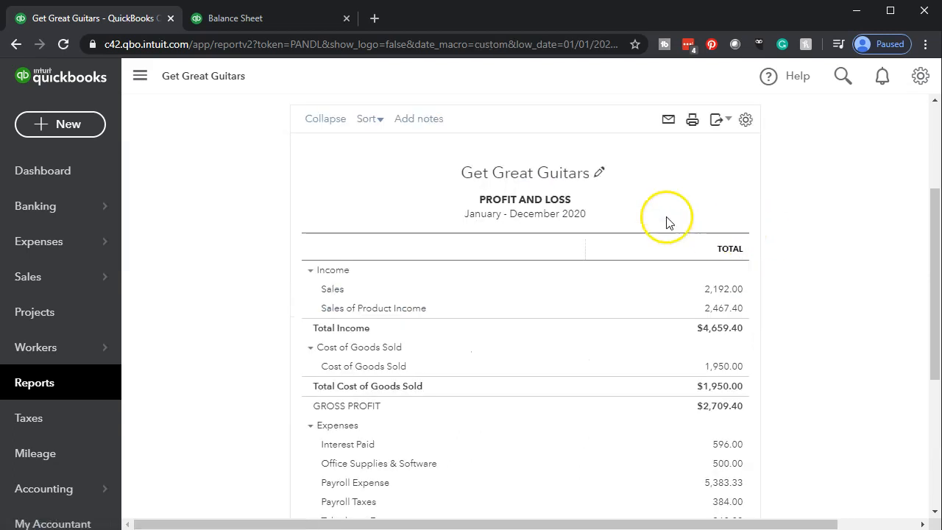
- Duplicate the browser tab showing the Profit and Loss report and return to the original tab
right_click(117, 20)
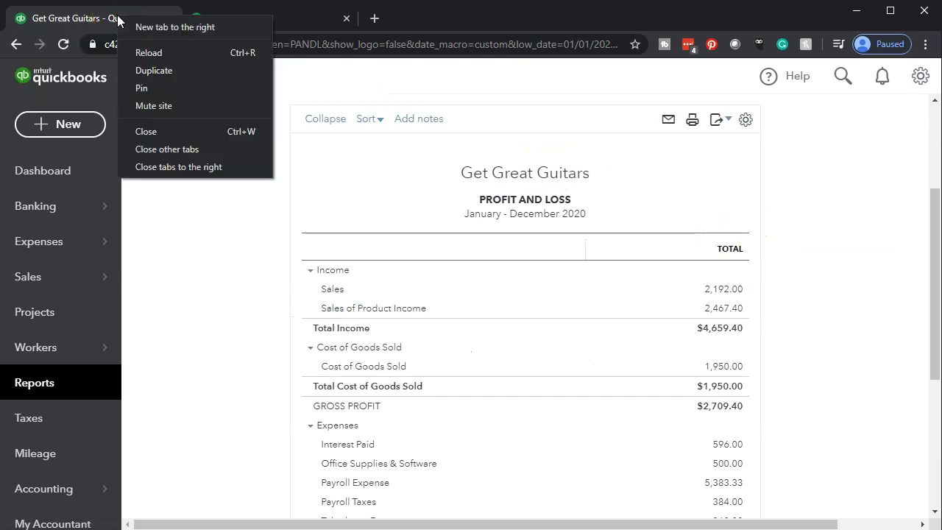
left_click(140, 68)
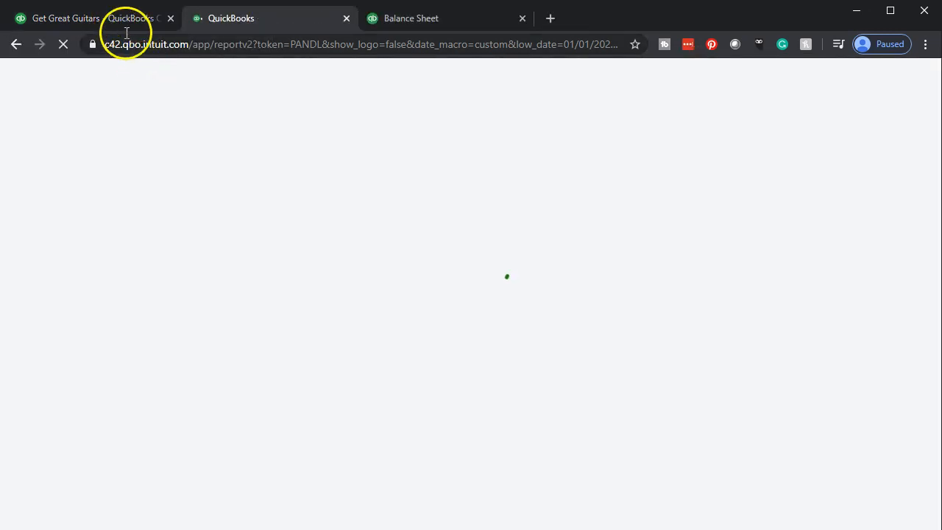
left_click(105, 19)
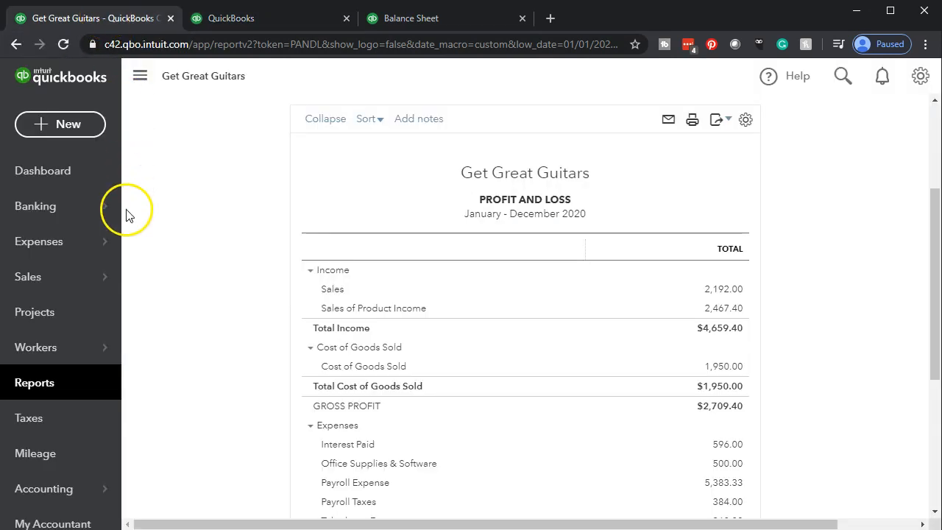
- Search the report list for "Tri" and open the standard Trial Balance report
left_click(49, 390)
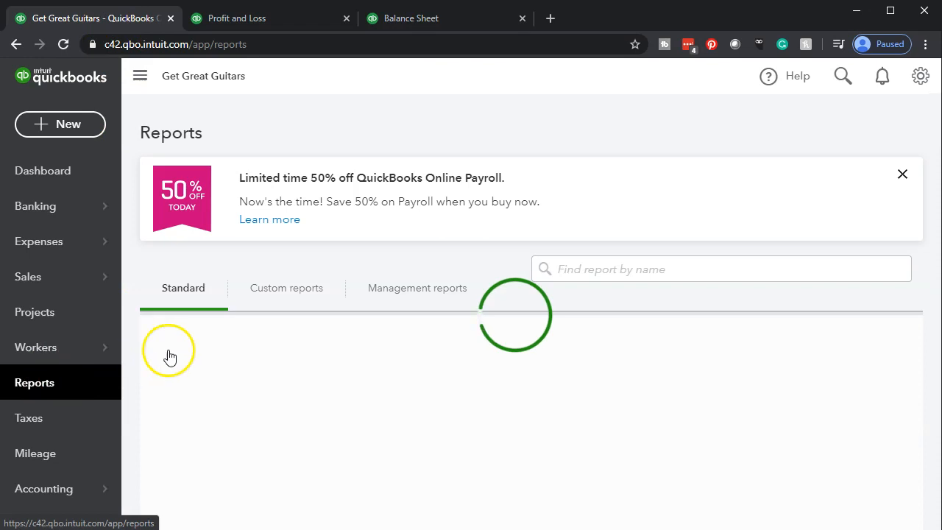
left_click(640, 271)
type("Tri")
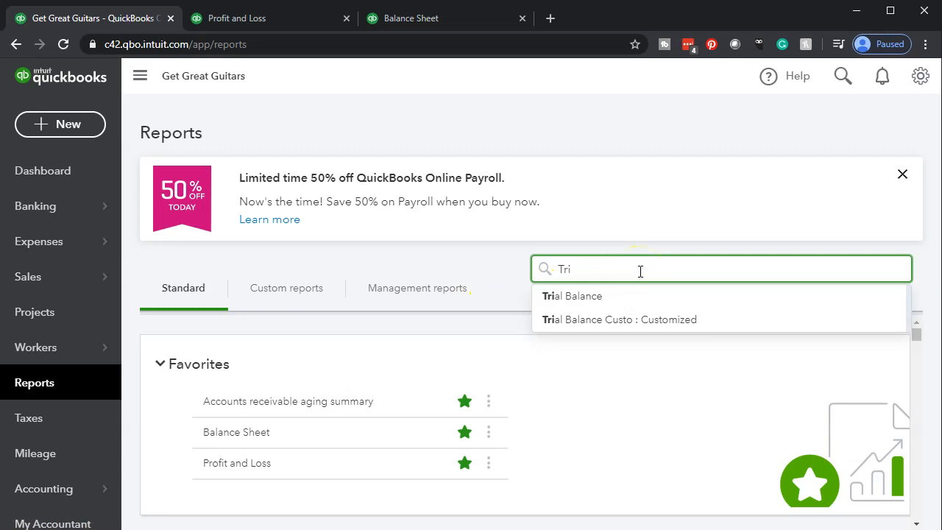
left_click(619, 300)
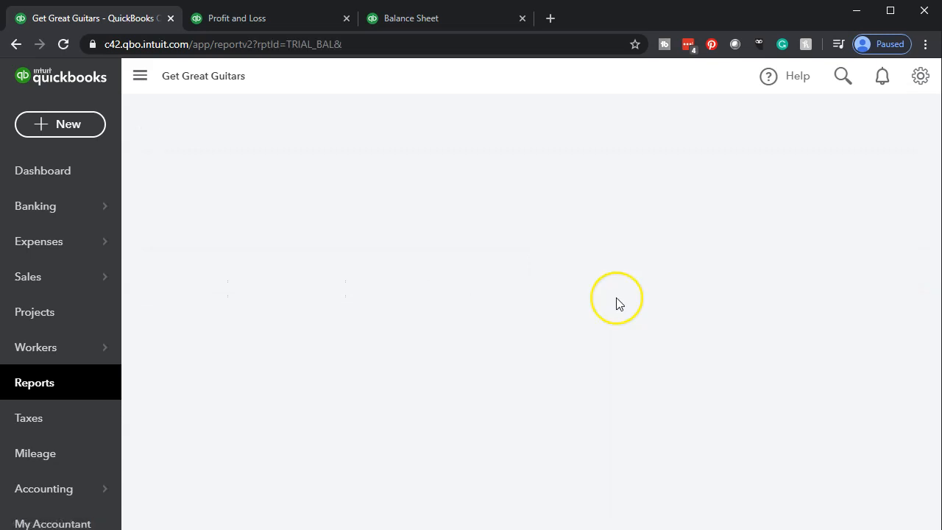
- Run the Trial Balance for the period 01/01/2020 to 12/31/2020
scroll(336, 374, "up", 3)
left_click(353, 189)
type("010120")
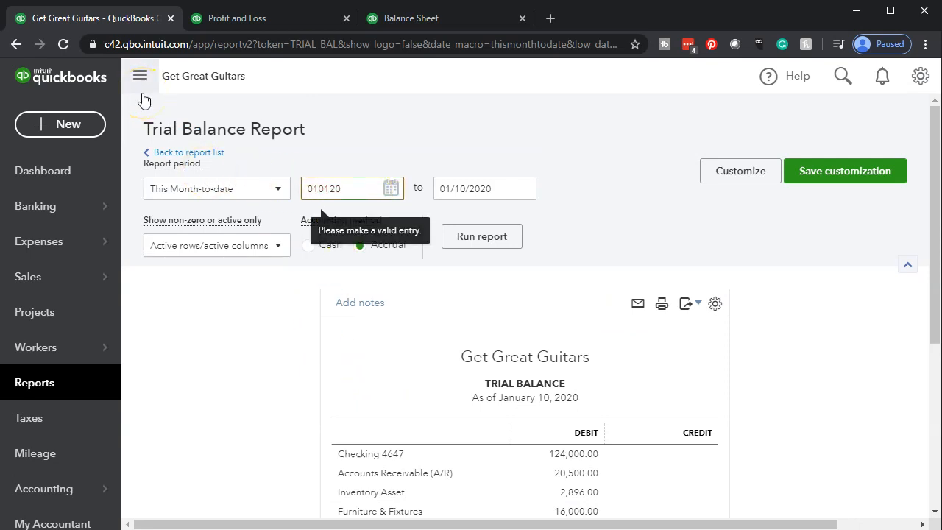
key("Tab")
type("123120")
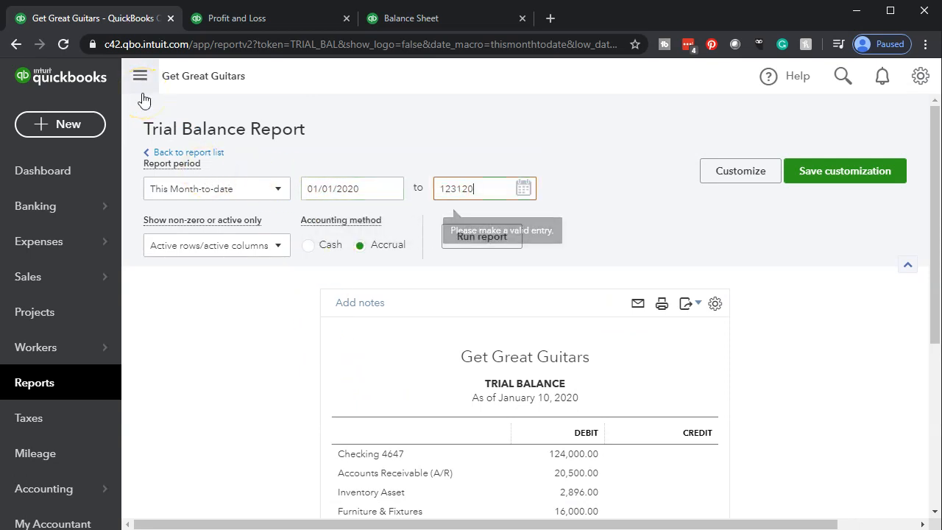
key("Tab")
left_click(466, 235)
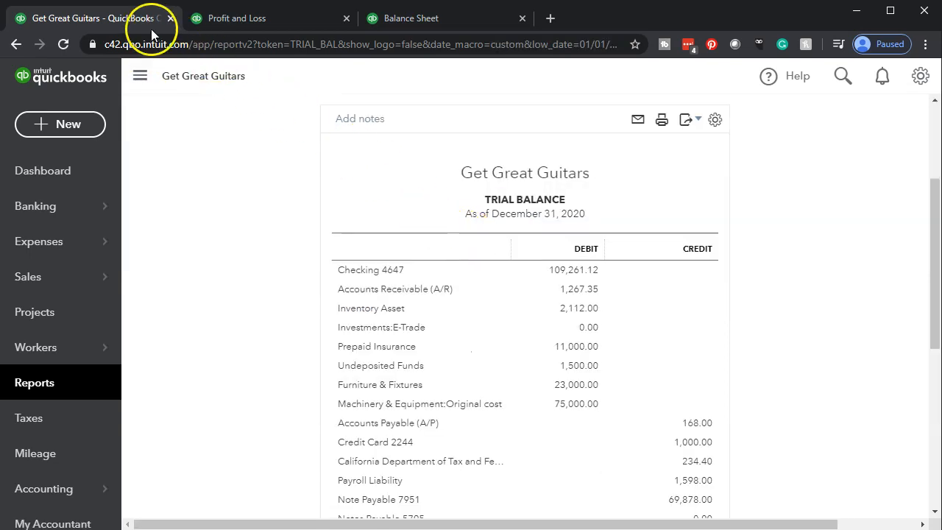
- Duplicate the browser tab showing the Trial Balance and stay on the copy
right_click(123, 20)
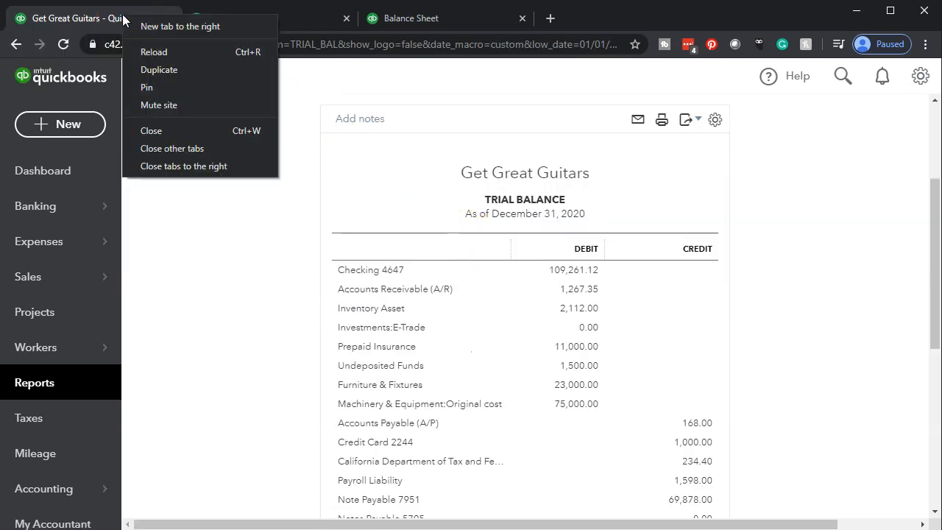
left_click(140, 76)
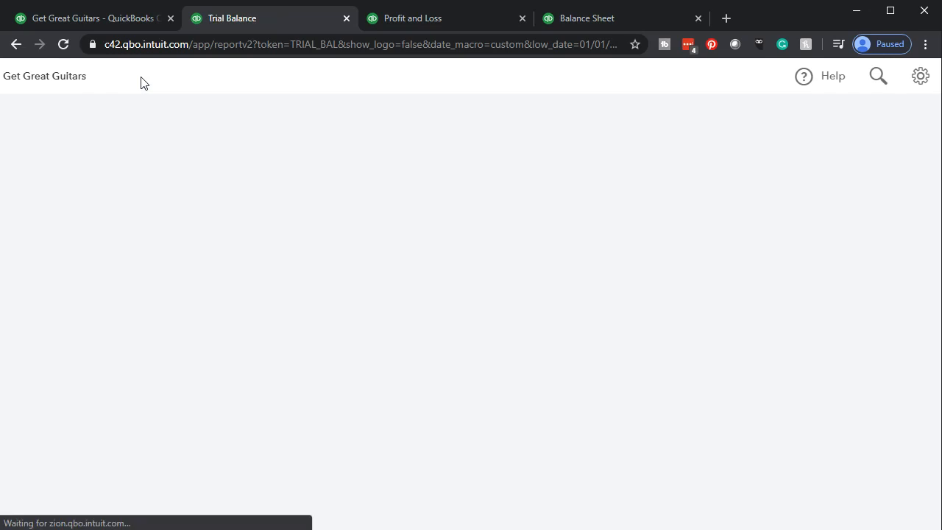
scroll(140, 81, "down", 3)
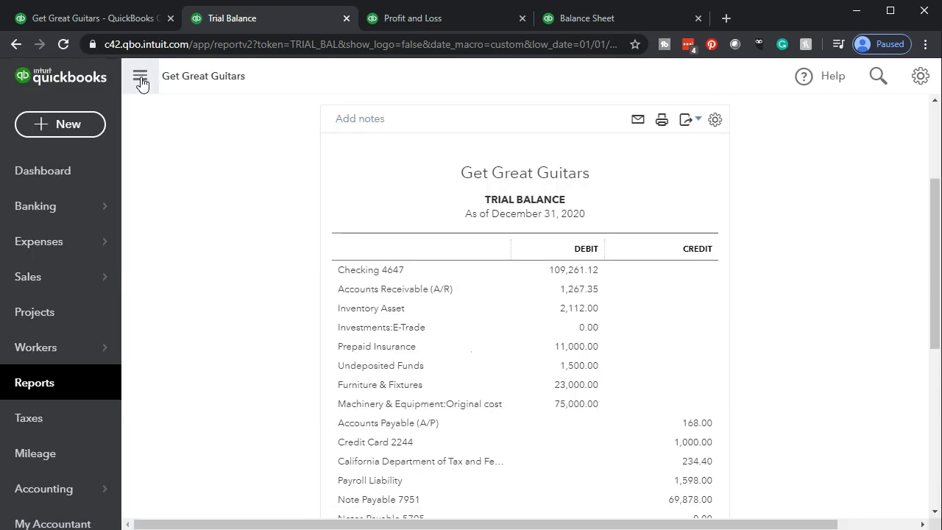
- Collapse the navigation sidebar and enlarge the Trial Balance page by two zoom levels
left_click(140, 78)
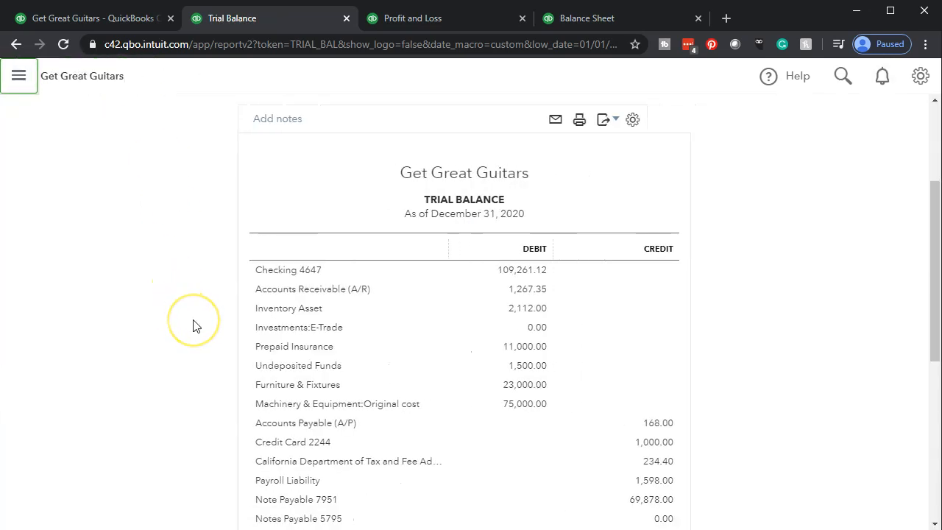
key("ctrl+plus")
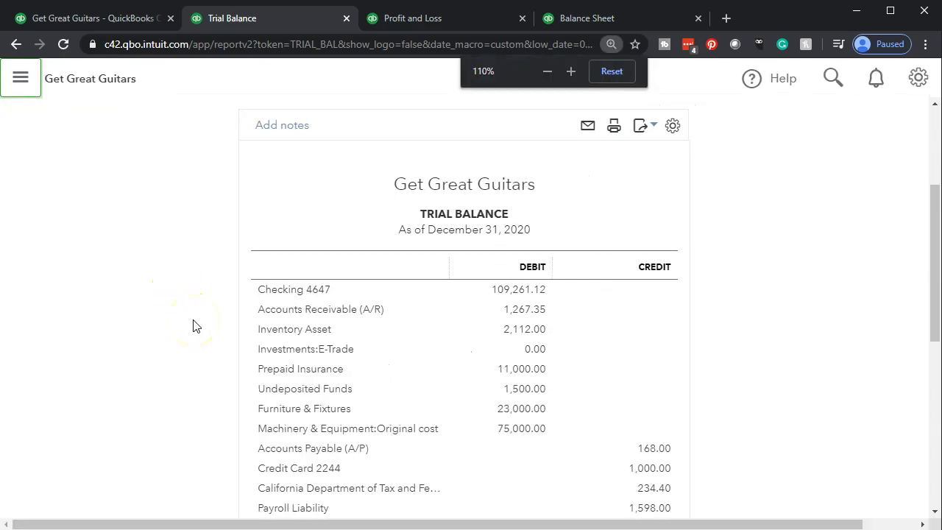
key("ctrl+plus")
left_click(211, 324)
- Drill into the Accounts Payable (A/P) balance and open the Fender bill dated 02/14/2020 from its transaction report
scroll(211, 325, "down", 2)
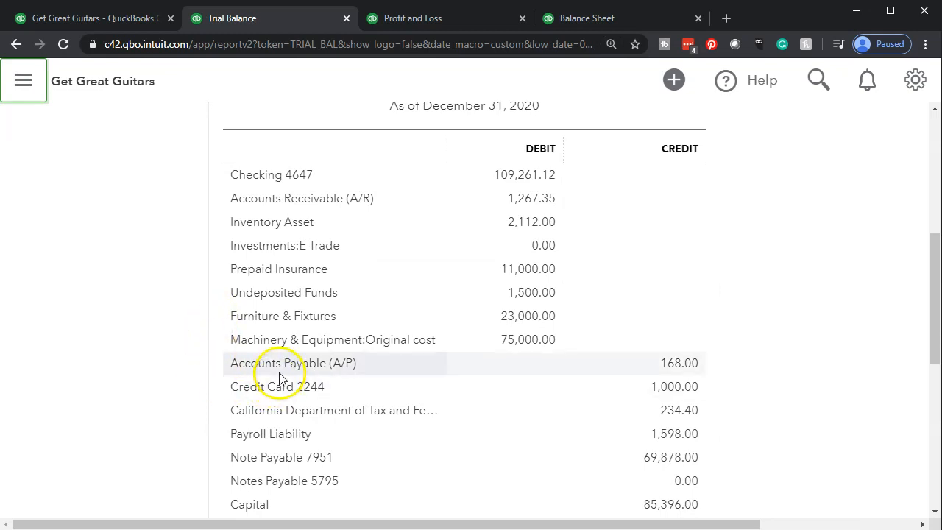
left_click(669, 366)
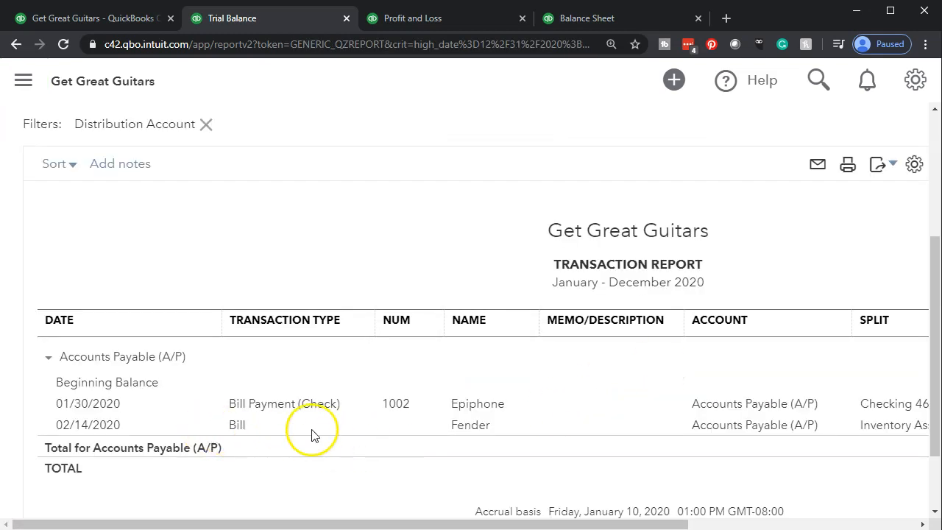
left_click_drag(357, 525, 546, 523)
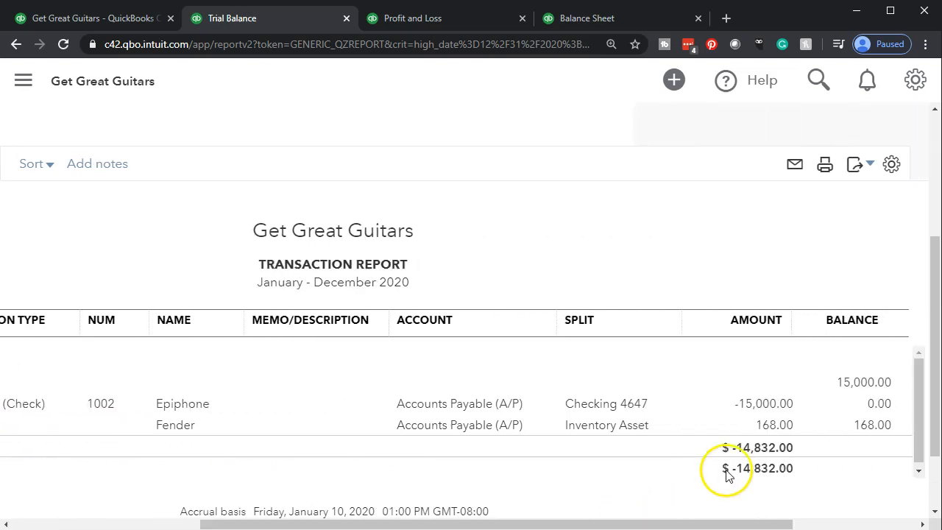
left_click(773, 426)
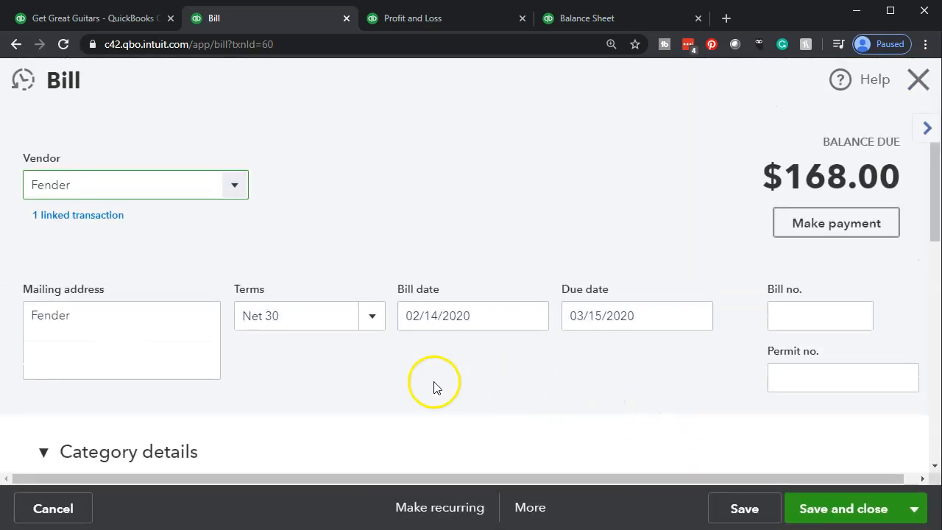
- Close the Fender bill and go back from the transaction report to the Trial Balance
left_click(919, 79)
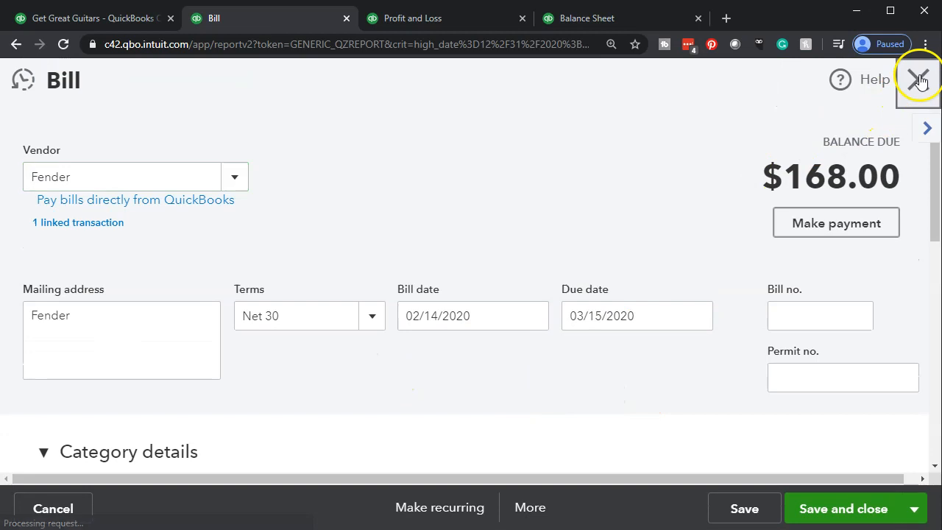
scroll(105, 301, "up", 3)
scroll(105, 302, "down", 3)
scroll(95, 214, "up", 3)
left_click(124, 179)
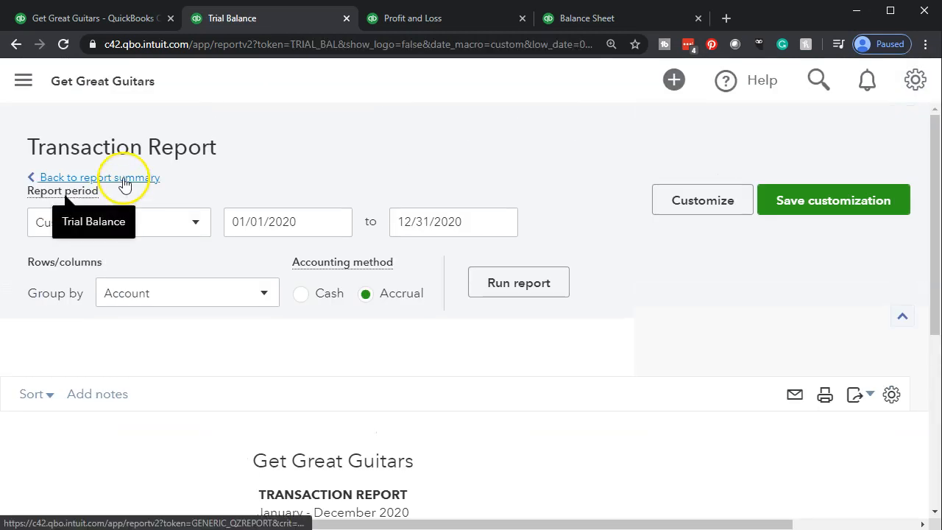
- Drill into the Inventory Asset balance, check its transactions for the Fender bill, and return to the Trial Balance
scroll(123, 184, "down", 5)
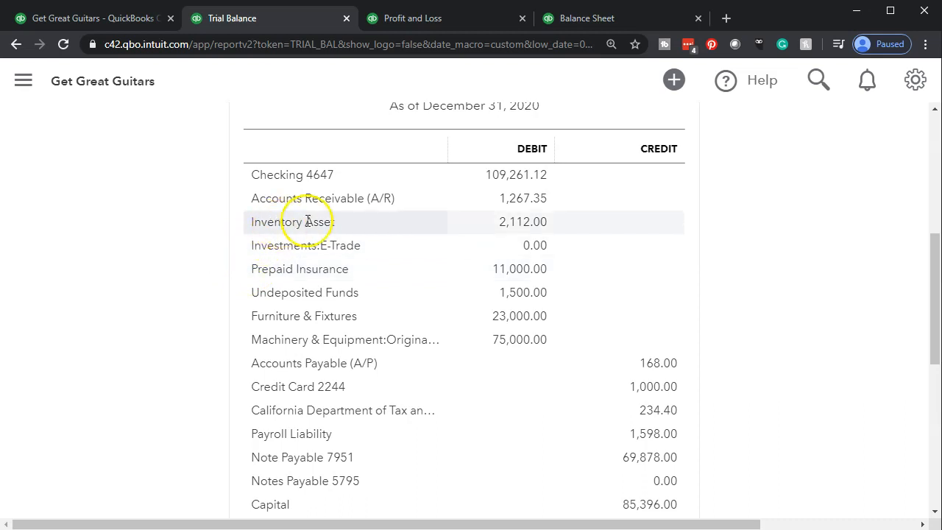
left_click(513, 223)
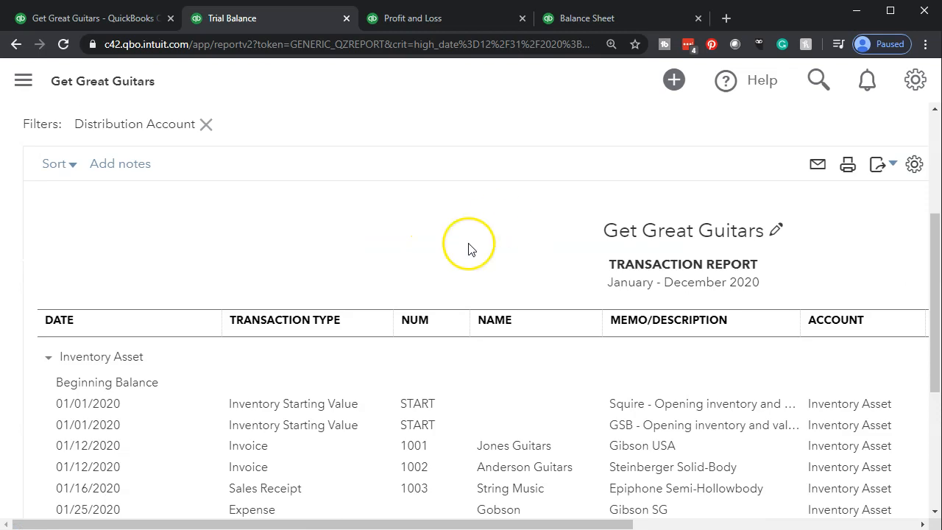
scroll(421, 263, "down", 4)
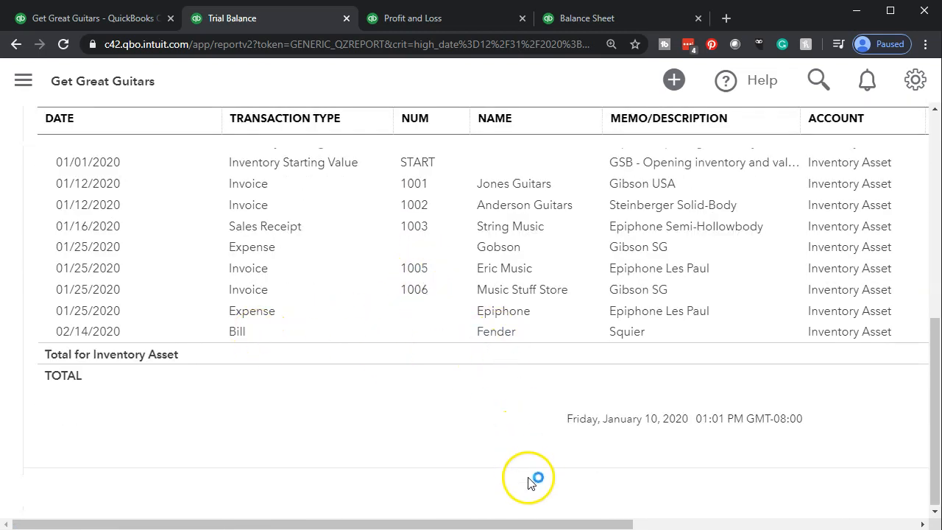
left_click_drag(535, 526, 496, 524)
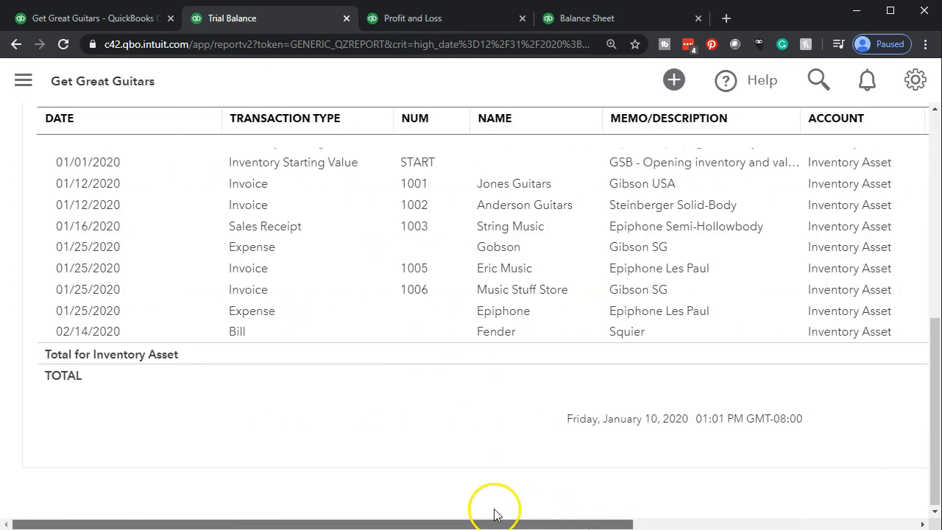
scroll(206, 346, "up", 15)
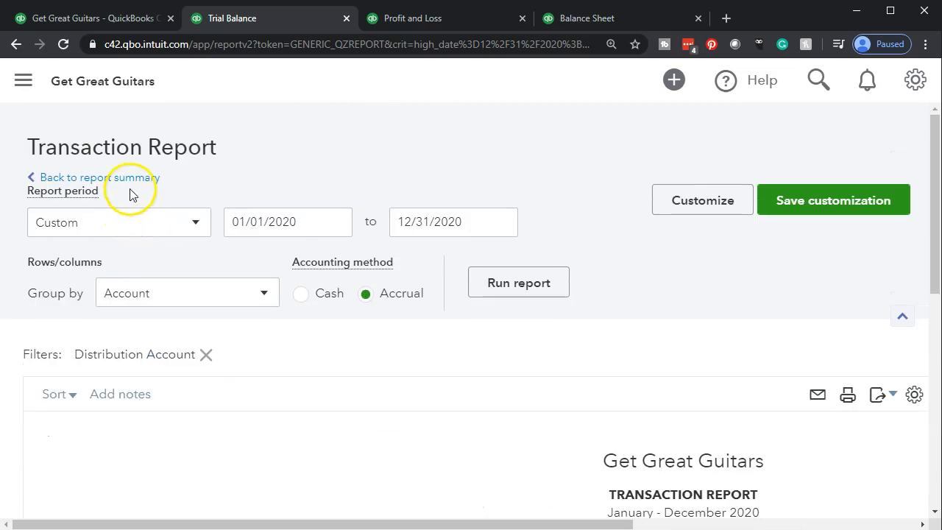
left_click(129, 179)
scroll(177, 240, "down", 5)
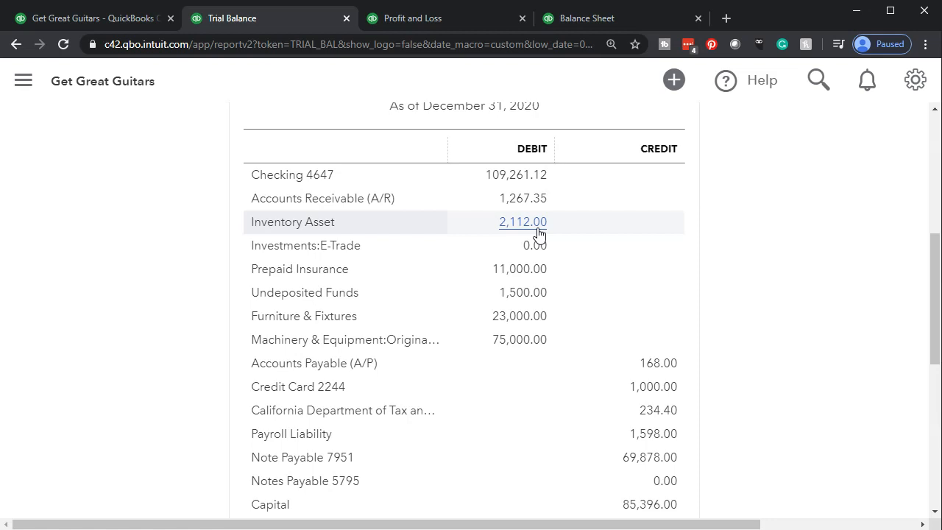
- Switch to the Balance Sheet tab, collapse the navigation sidebar and examine the current assets section
left_click(608, 19)
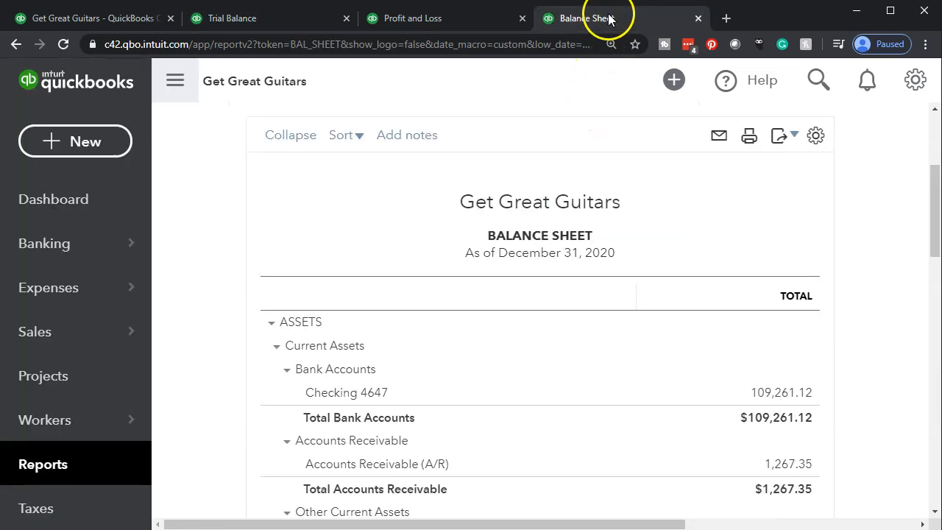
left_click(177, 80)
scroll(172, 361, "down", 4)
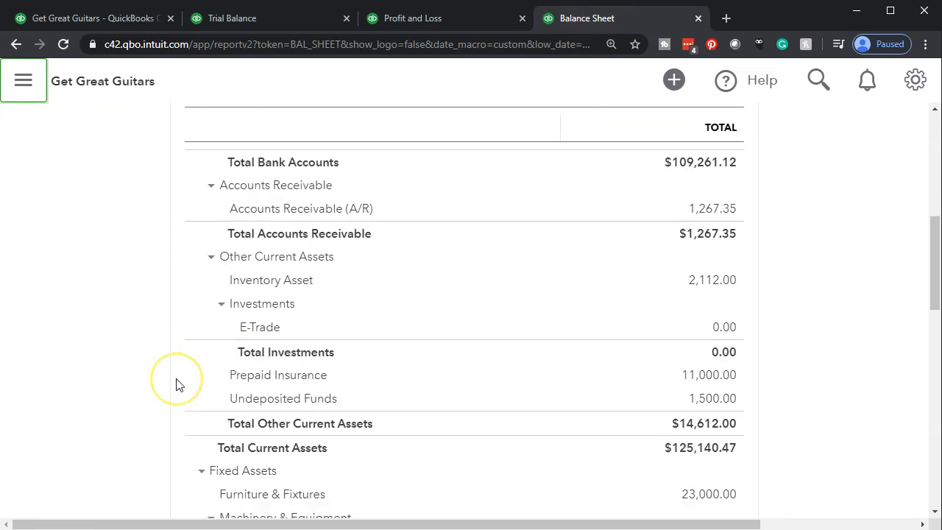
- Examine the Balance Sheet's fixed assets, total assets and Accounts Payable sections
scroll(176, 383, "down", 4)
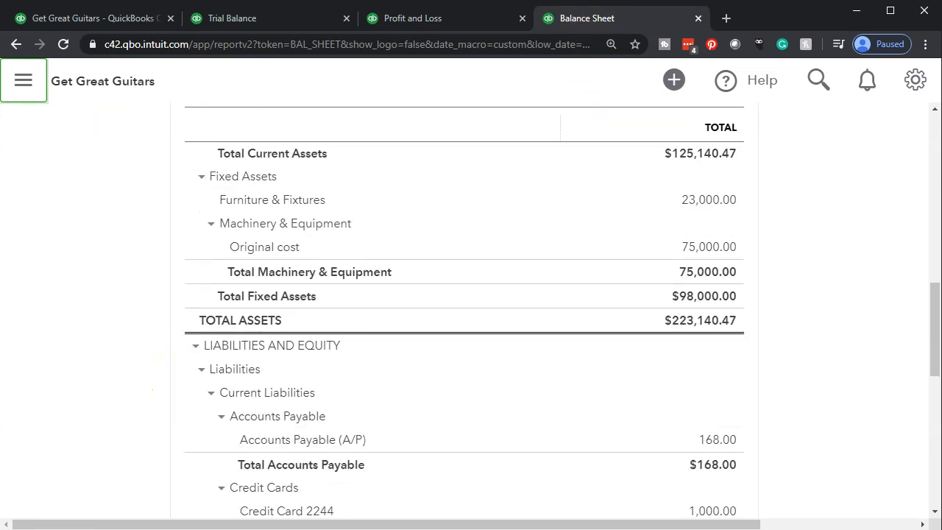
scroll(731, 452, "up", 2)
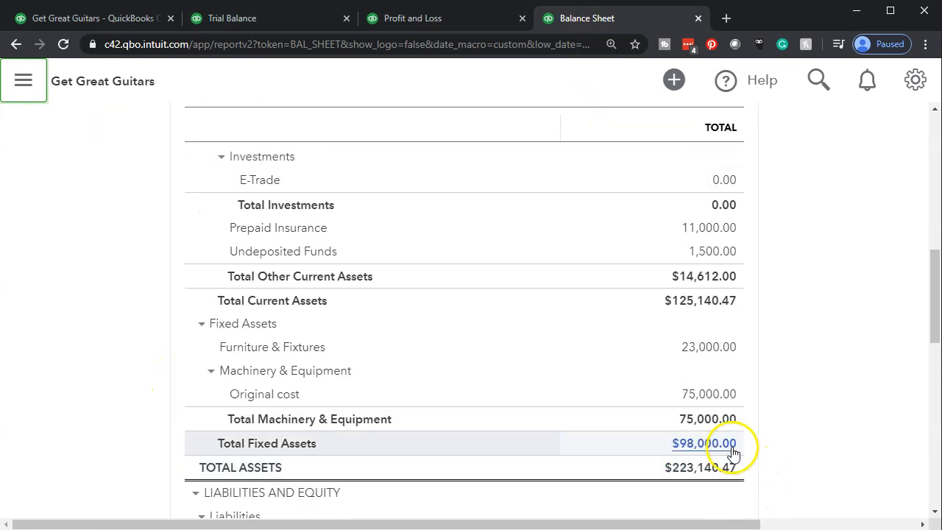
scroll(731, 452, "up", 1)
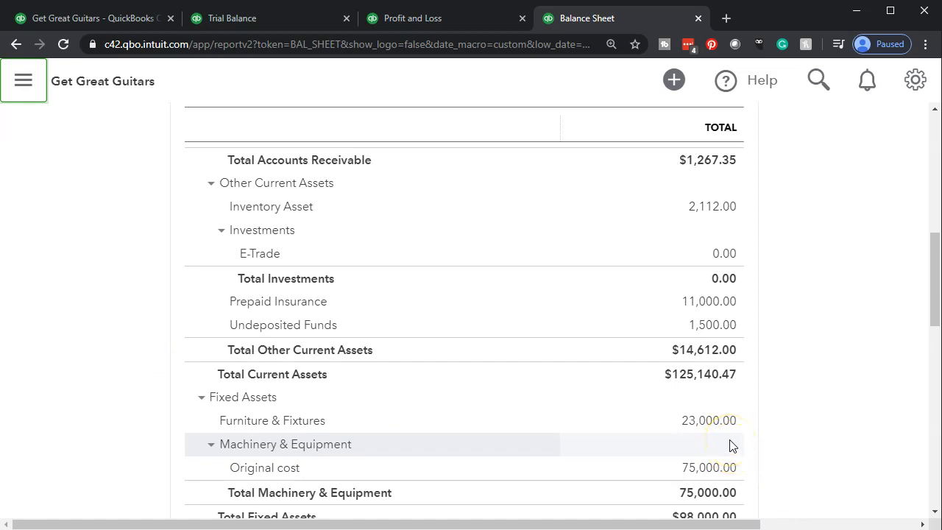
- Switch to the Profit and Loss report and review its income, cost of goods sold, expenses and net income
left_click(429, 24)
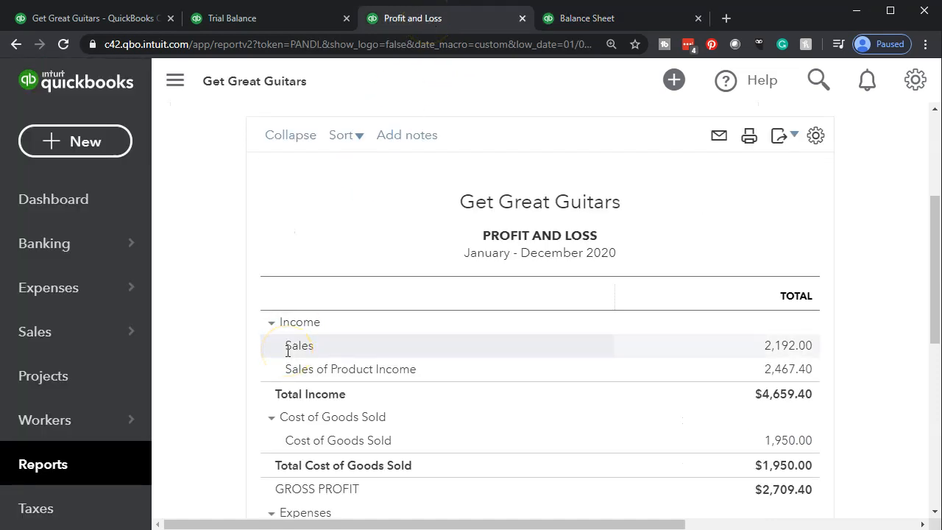
scroll(287, 351, "down", 5)
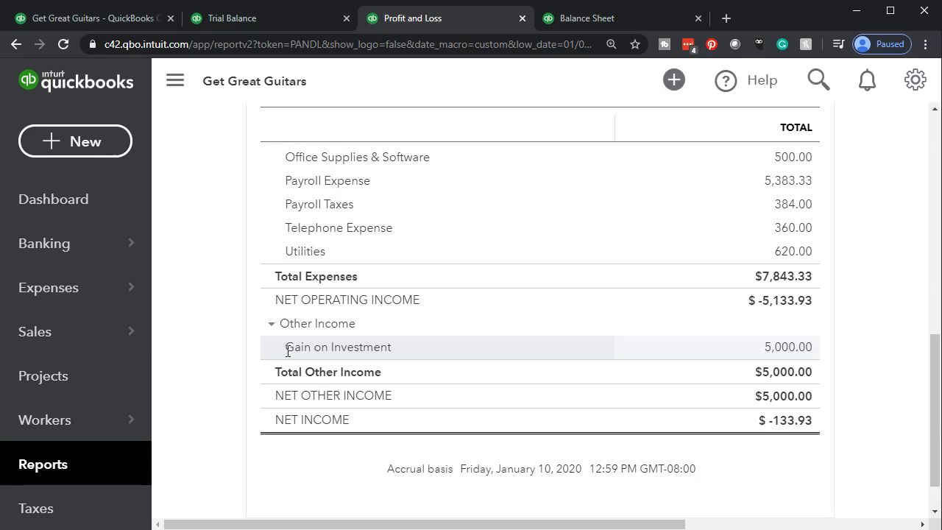
scroll(288, 351, "up", 6)
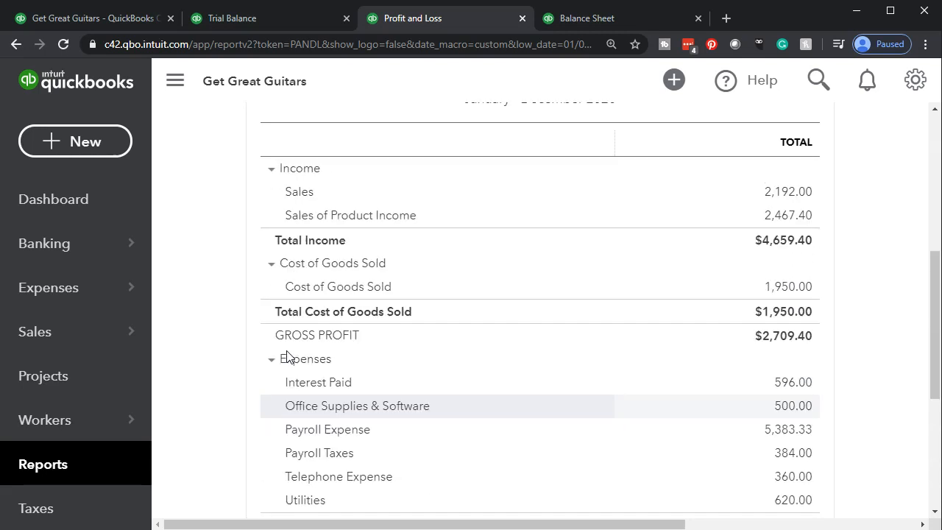
left_click(286, 309)
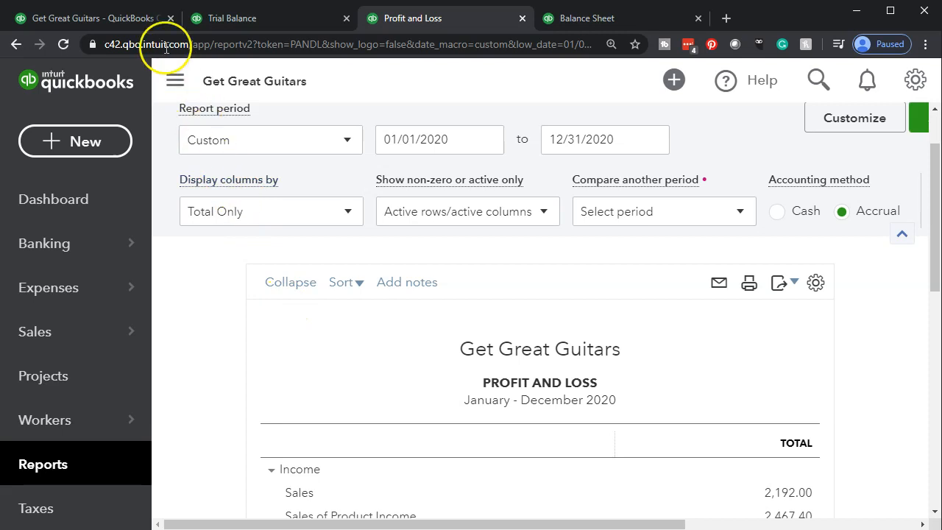
- Return to the first QuickBooks tab and start a new bill for the vendor Epiphone
left_click(105, 19)
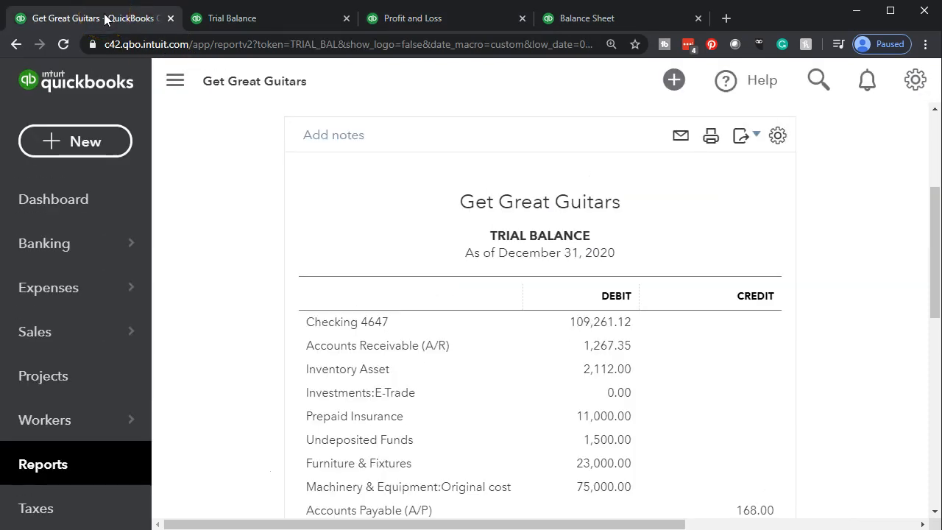
left_click(98, 144)
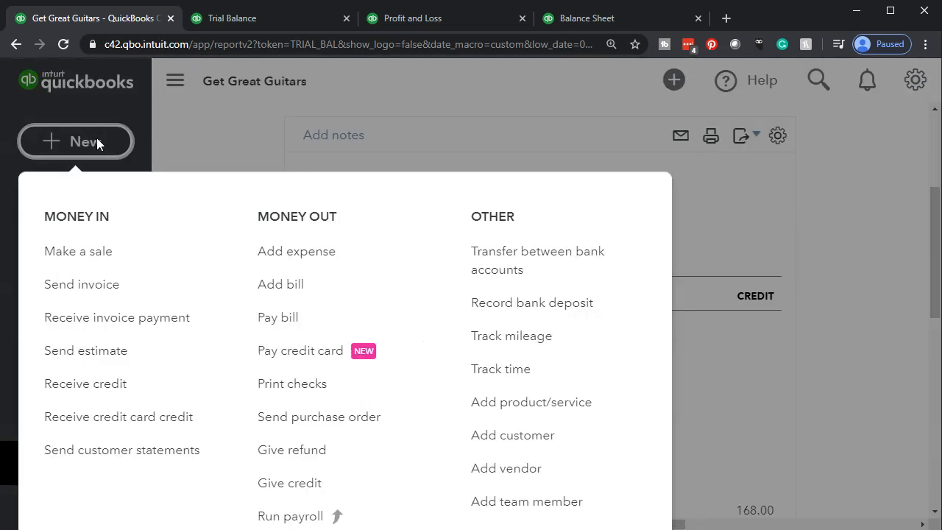
left_click(276, 289)
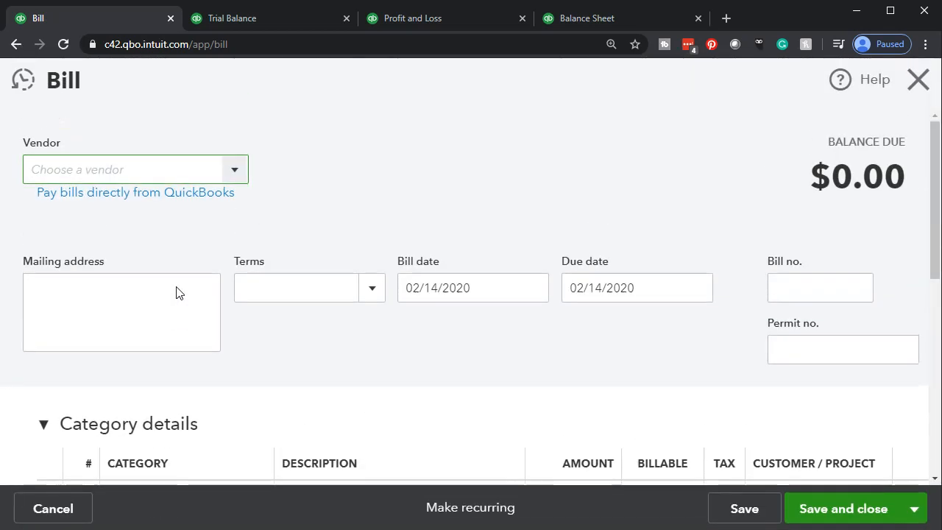
left_click(237, 170)
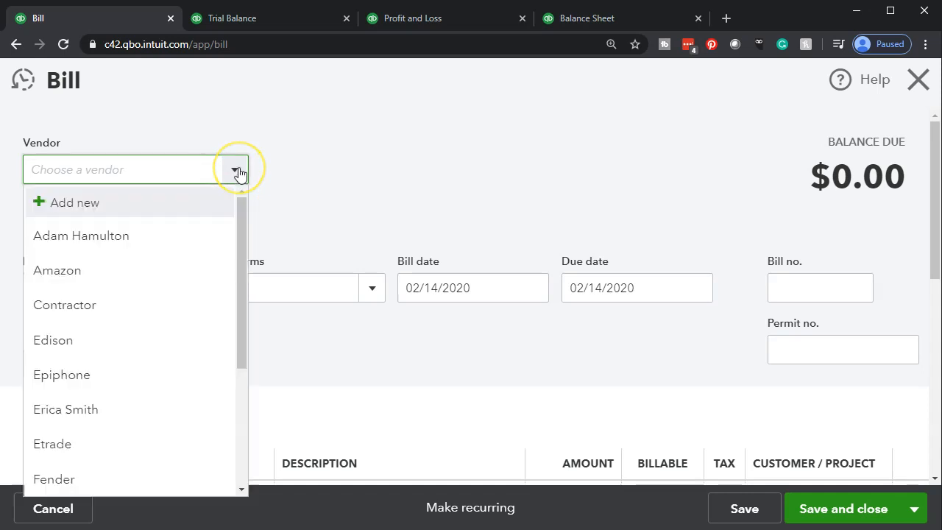
type("E")
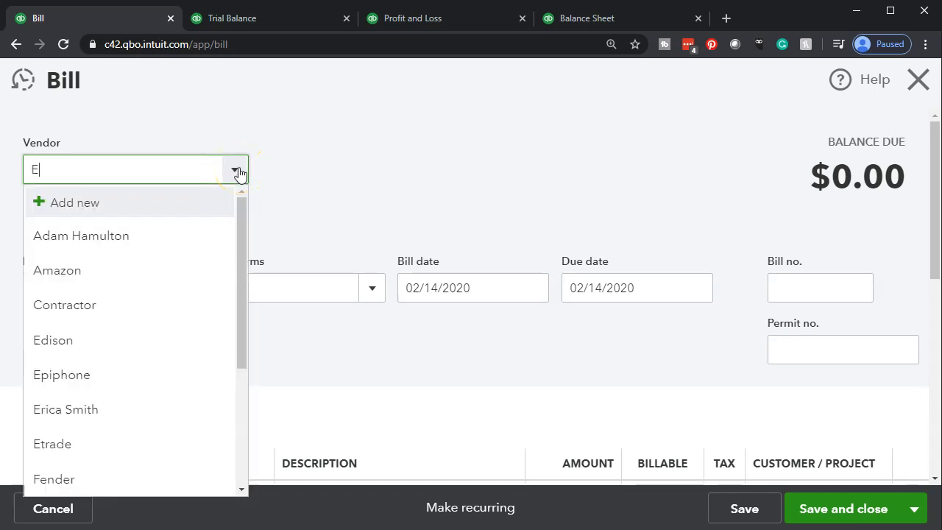
type("p")
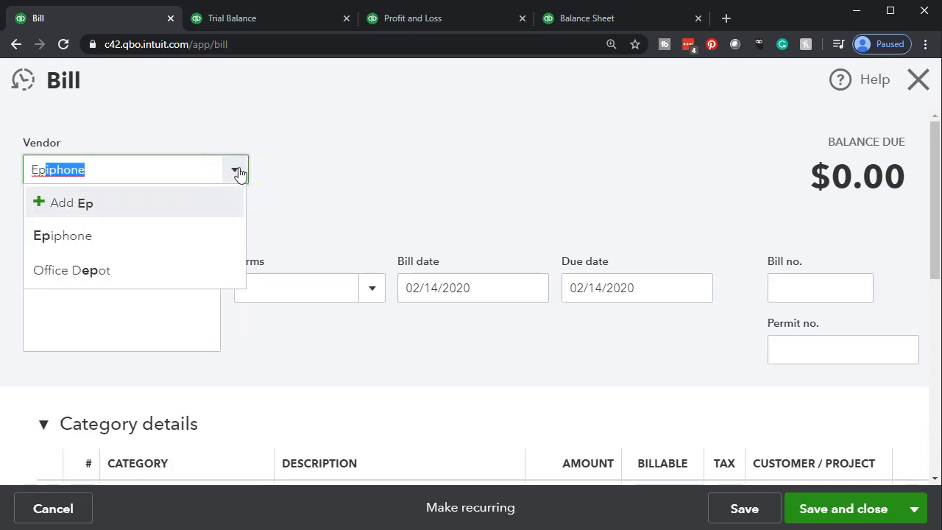
key("BackSpace")
left_click(122, 236)
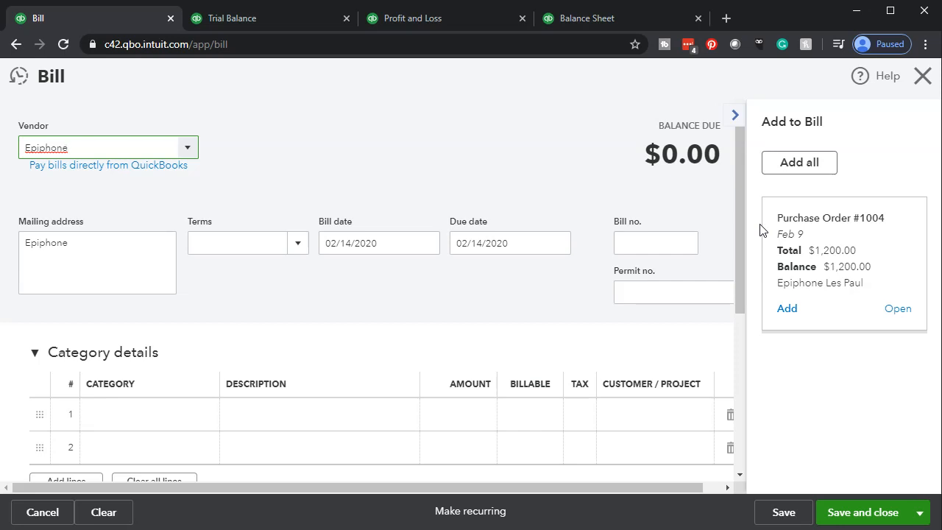
- Add the Feb 9 purchase order for Epiphone Les Paul to the bill and set its terms to Net 30
left_click(794, 315)
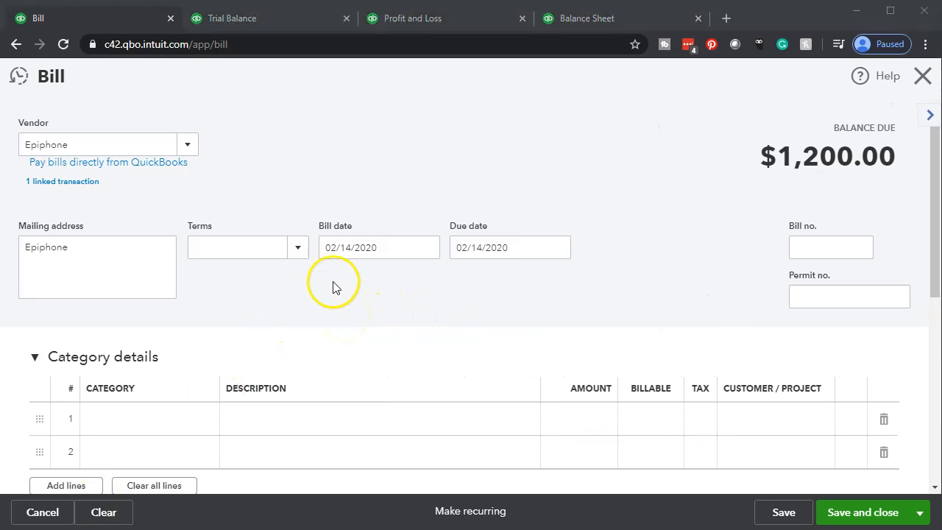
left_click(299, 249)
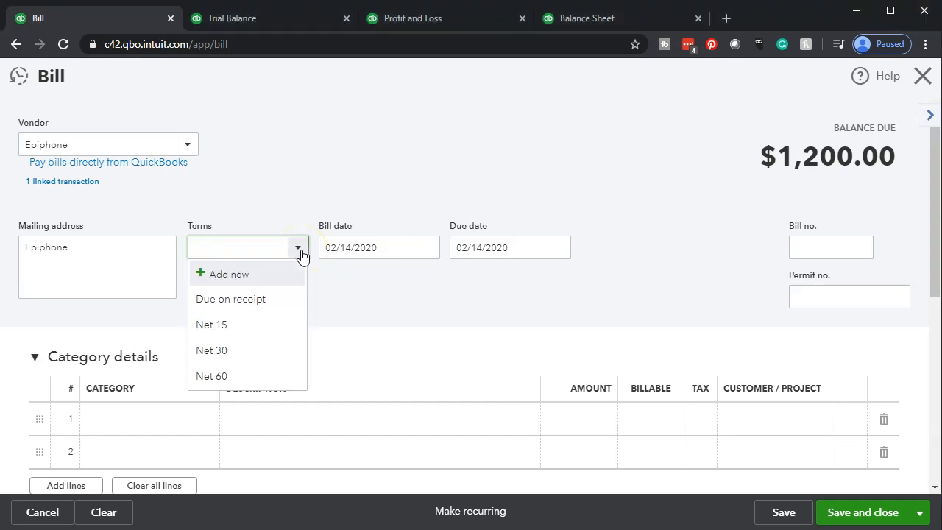
left_click(241, 352)
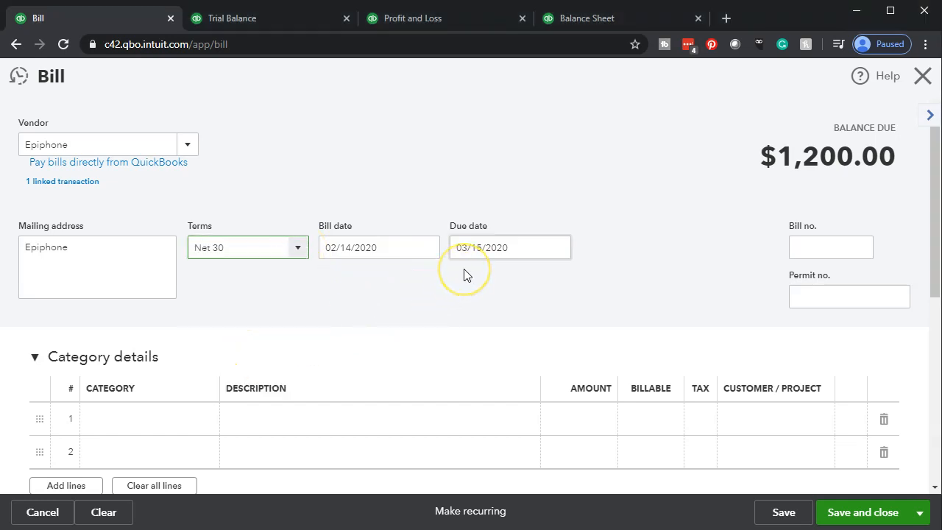
- Collapse the bill's category details, check the Epiphone Les Paul item line, and save and close the bill
scroll(463, 275, "down", 2)
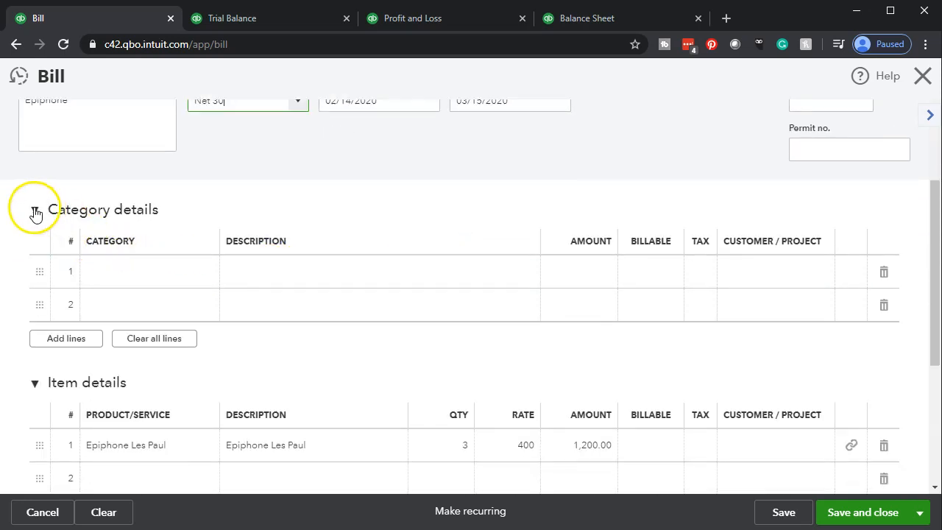
left_click(33, 213)
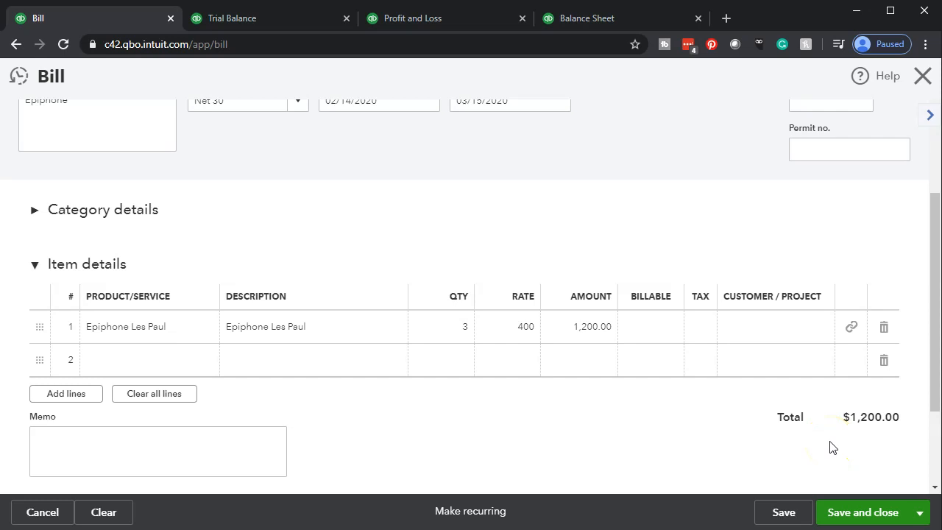
left_click(862, 513)
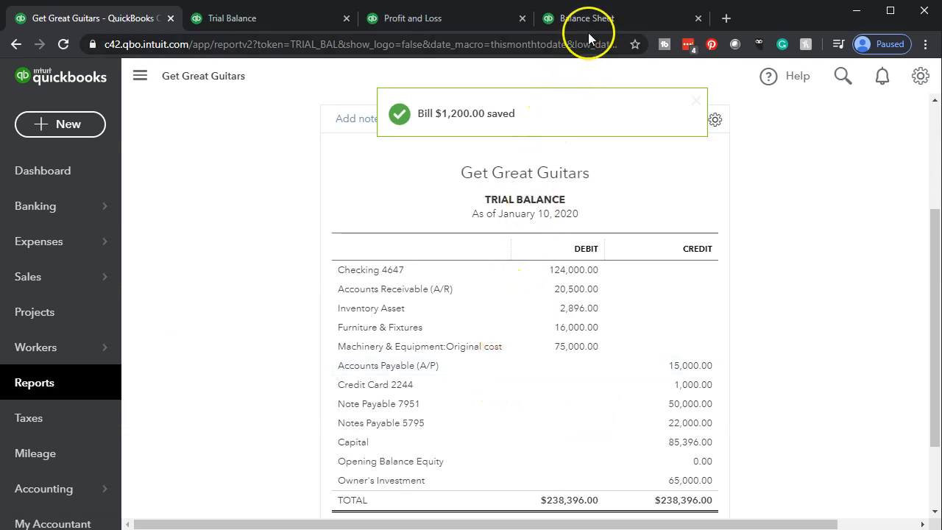
- Switch to the Balance Sheet tab, enlarge the page and examine the assets and current liabilities
left_click(589, 19)
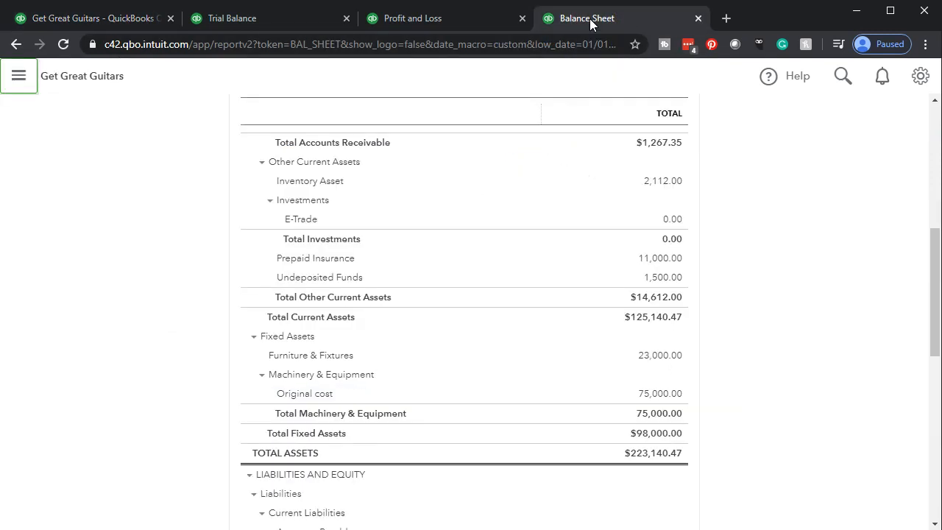
key("ctrl+plus")
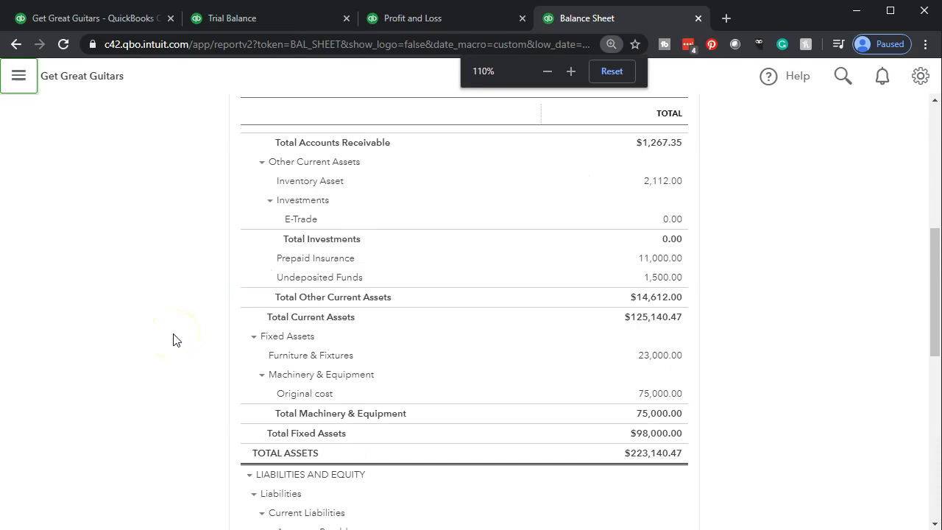
key("ctrl+plus")
key("ctrl+plus")
key("ctrl+plus")
key("ctrl+minus")
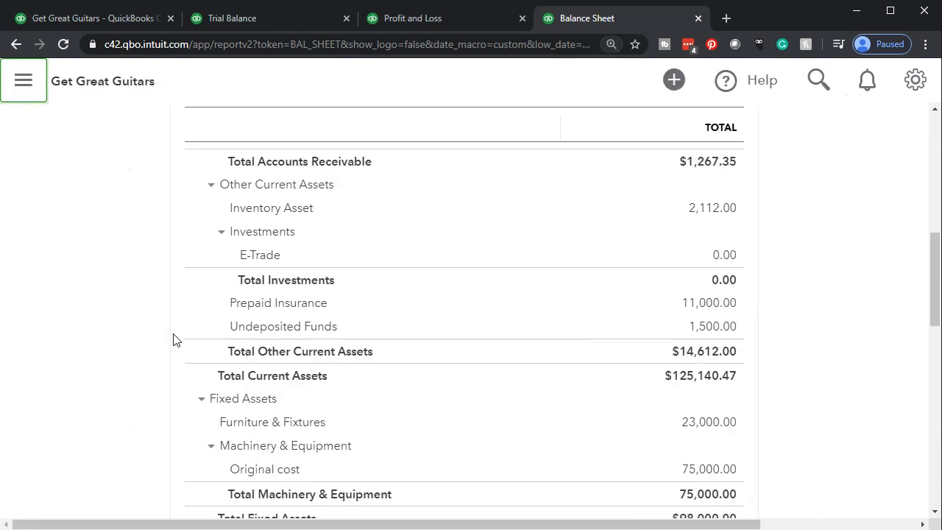
scroll(174, 339, "up", 3)
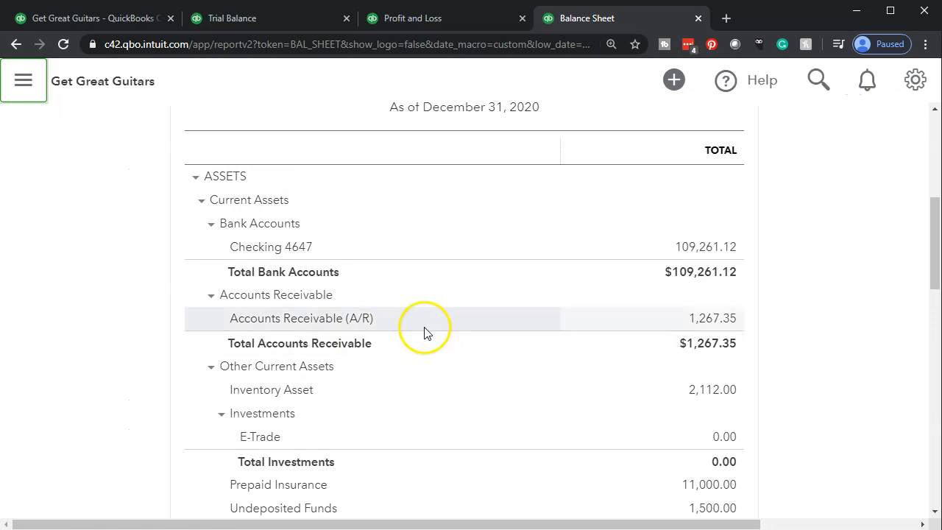
scroll(431, 331, "down", 4)
scroll(431, 334, "down", 2)
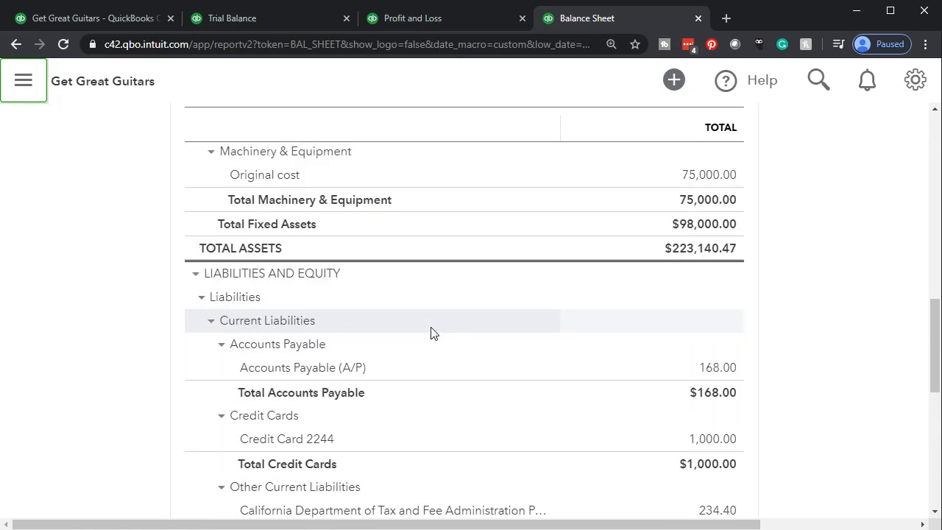
- Drill into the Accounts Payable (A/P) balance, check the Epiphone and Fender bill amounts, and return to the Balance Sheet
left_click(717, 372)
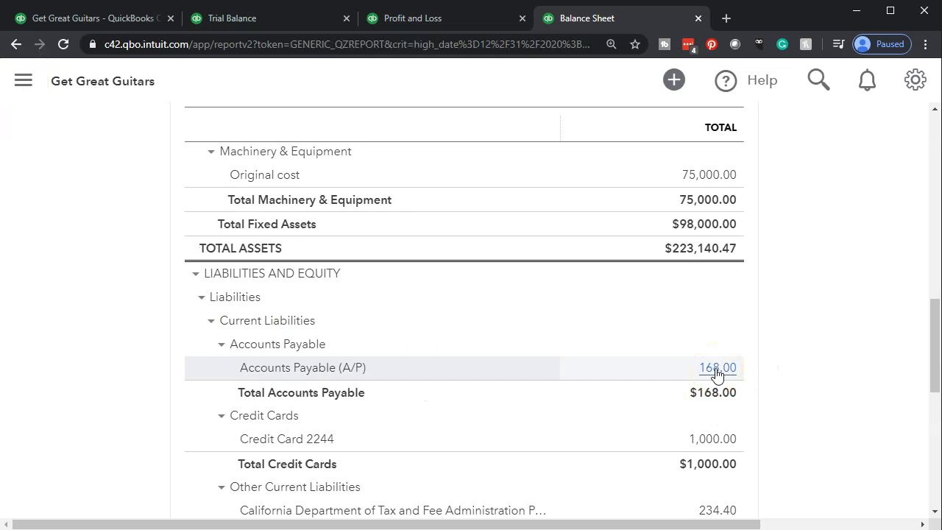
scroll(715, 372, "down", 2)
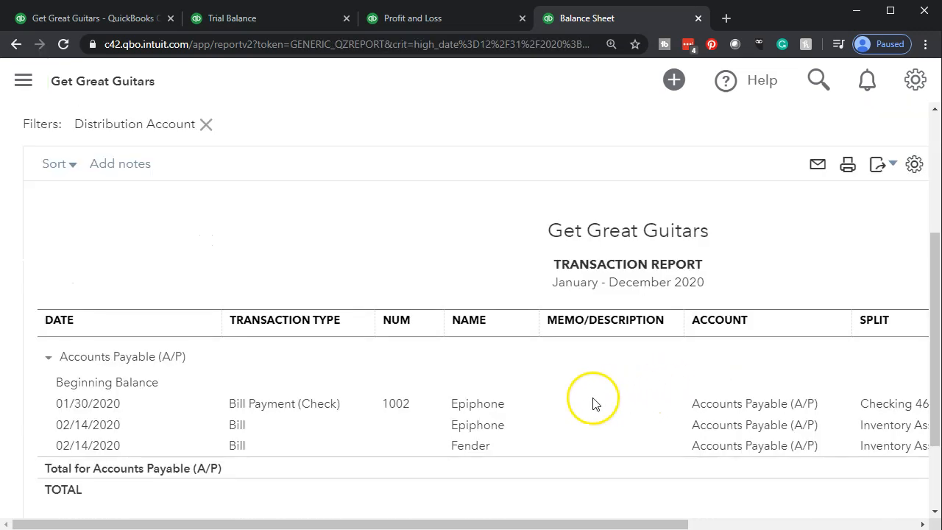
scroll(593, 403, "down", 1)
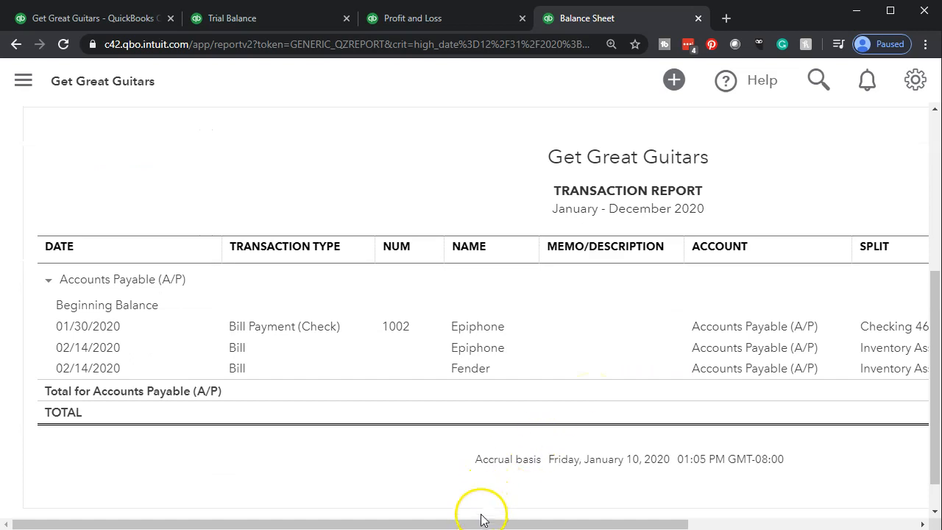
left_click_drag(479, 525, 656, 524)
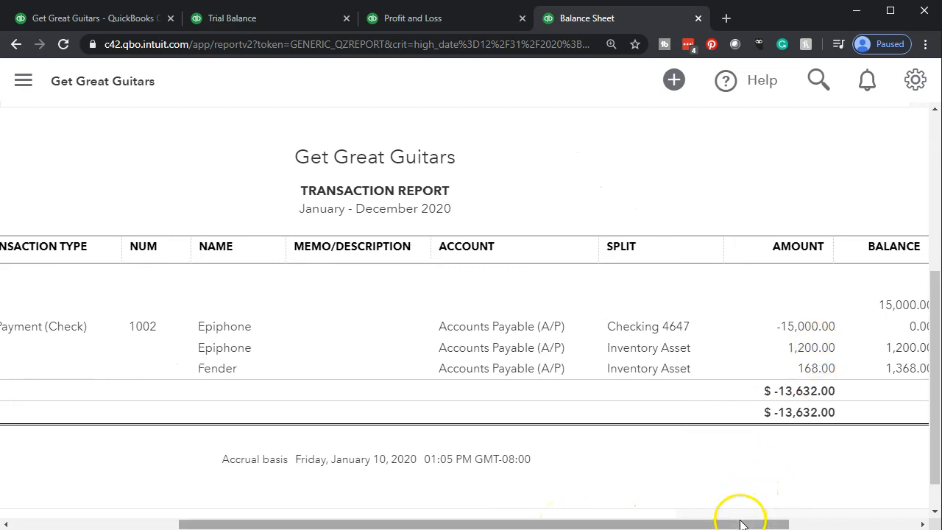
left_click_drag(740, 521, 483, 515)
scroll(105, 191, "up", 4)
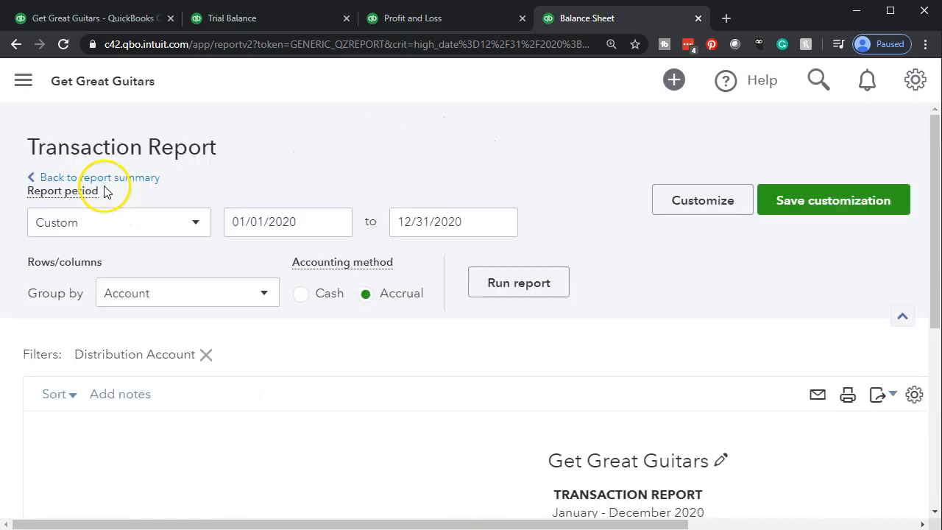
left_click(118, 180)
- Drill into the Inventory Asset balance, check the Epiphone and Fender bill entries, and return to the Balance Sheet
scroll(252, 280, "down", 10)
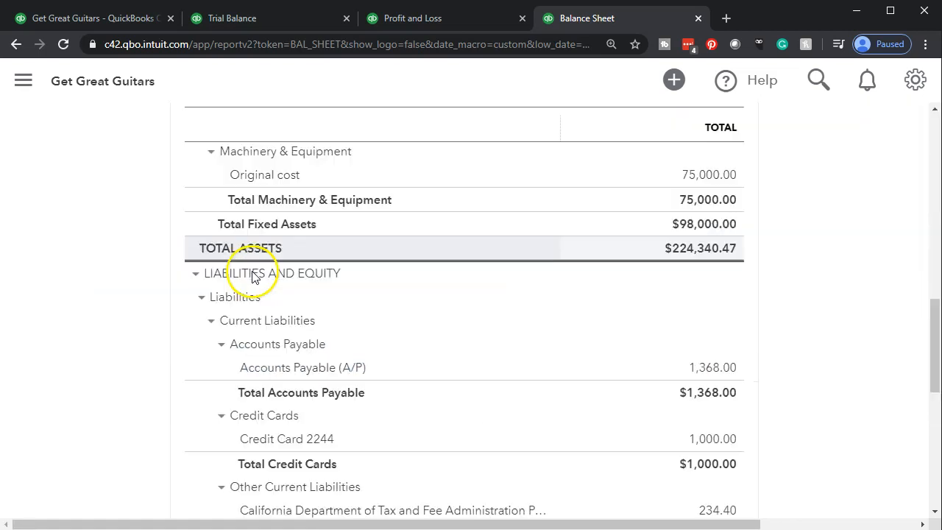
scroll(231, 406, "up", 5)
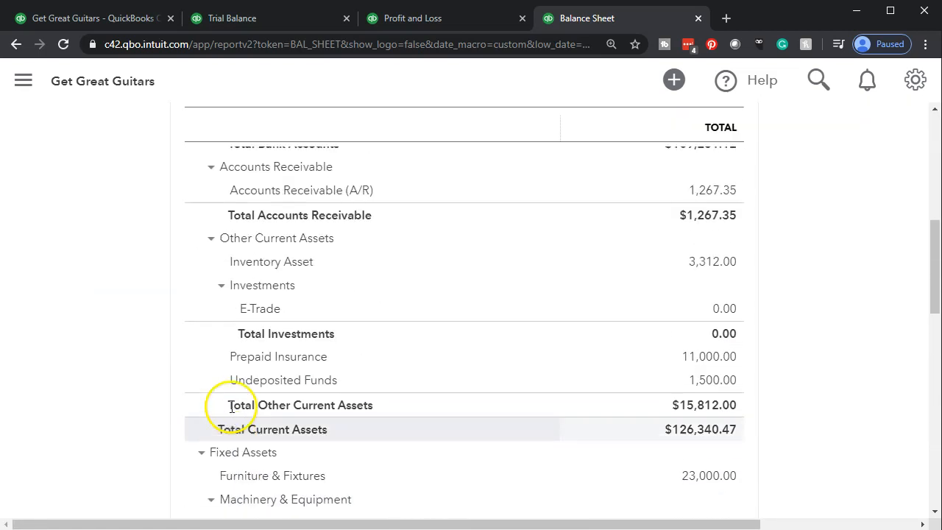
scroll(234, 409, "up", 2)
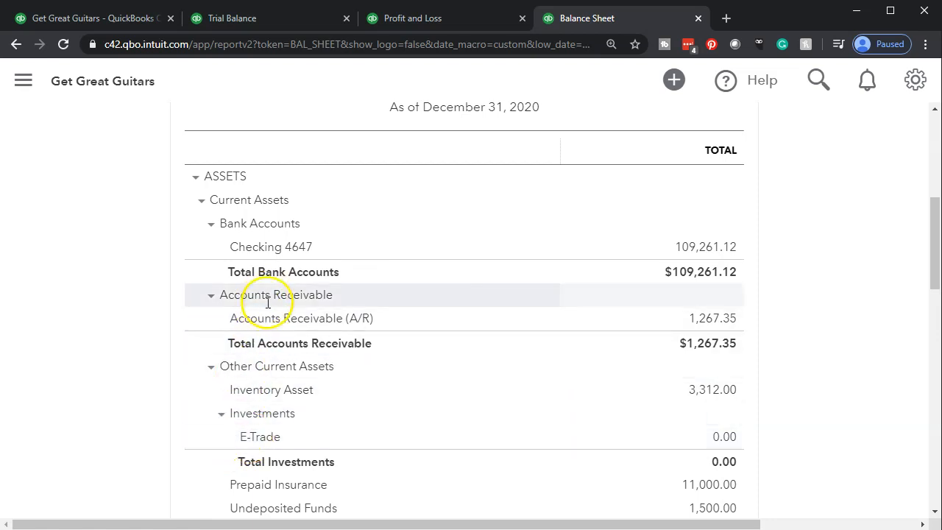
left_click(719, 397)
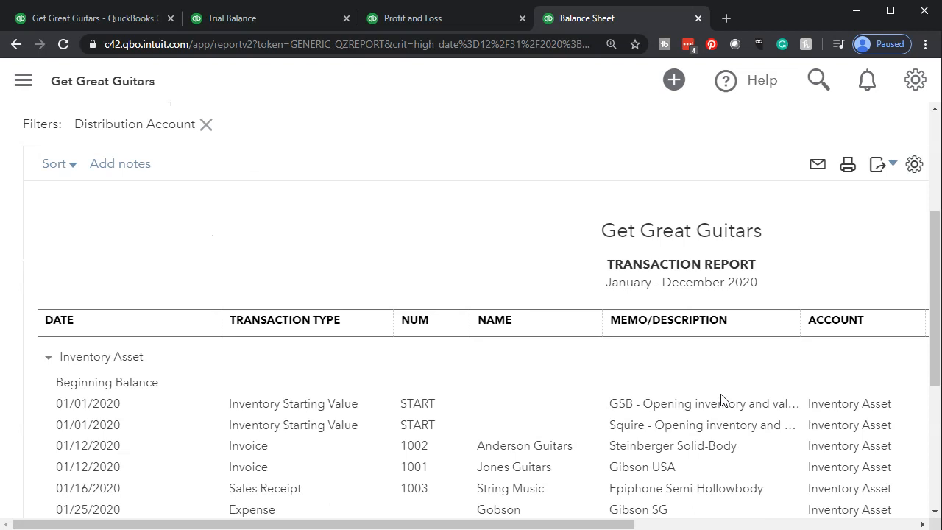
scroll(294, 398, "down", 4)
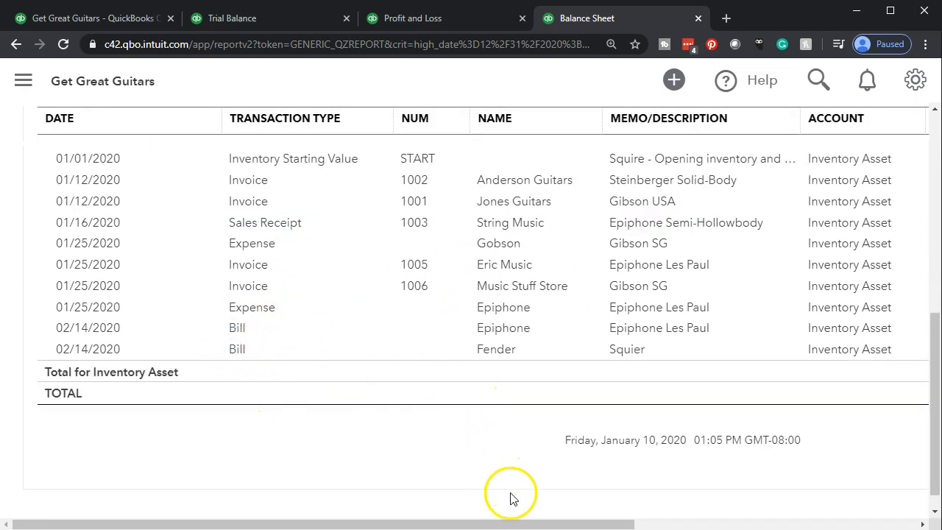
left_click_drag(521, 523, 478, 519)
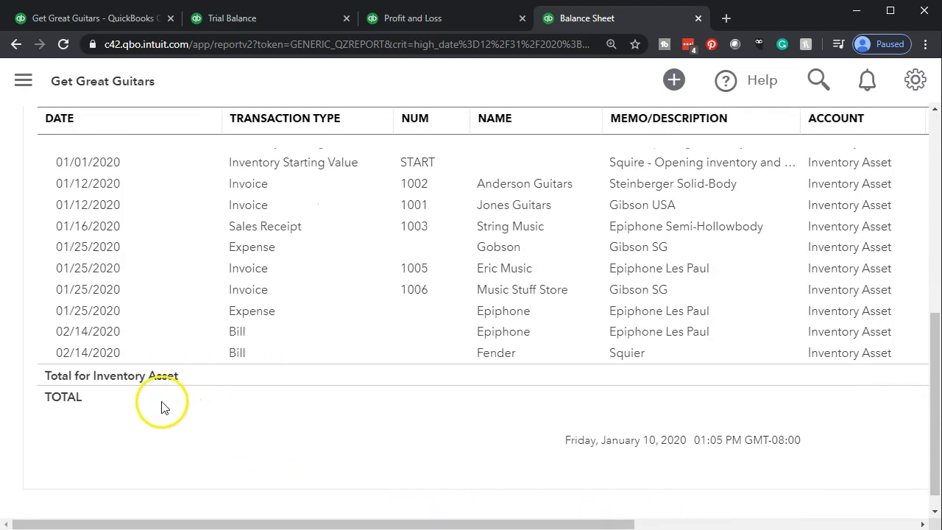
scroll(140, 384, "up", 5)
scroll(144, 383, "up", 2)
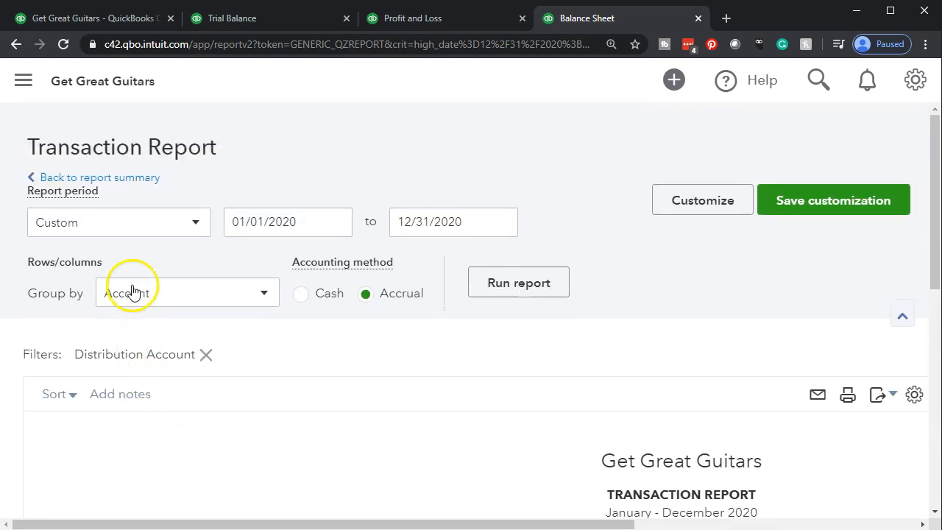
left_click(120, 183)
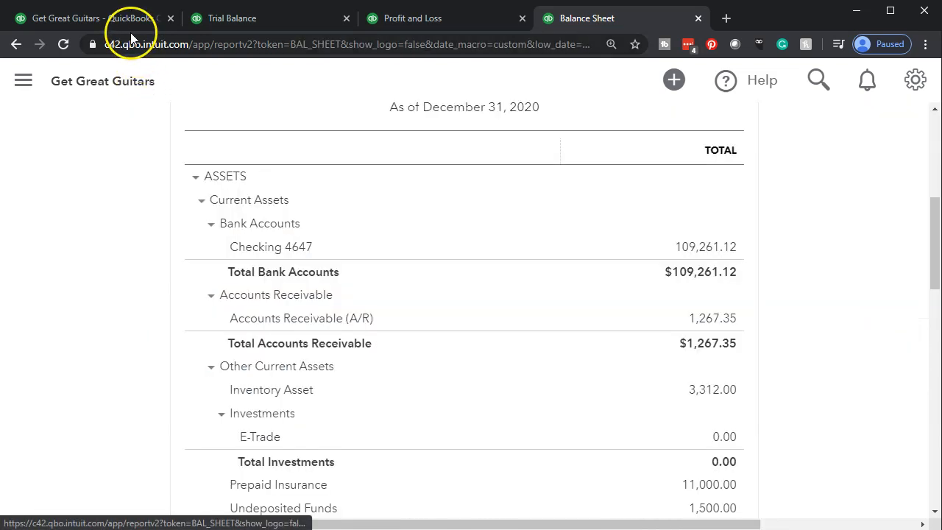
- Go to the reports list in the first browser tab and open the Vendor Balance Detail report under What you owe
left_click(122, 20)
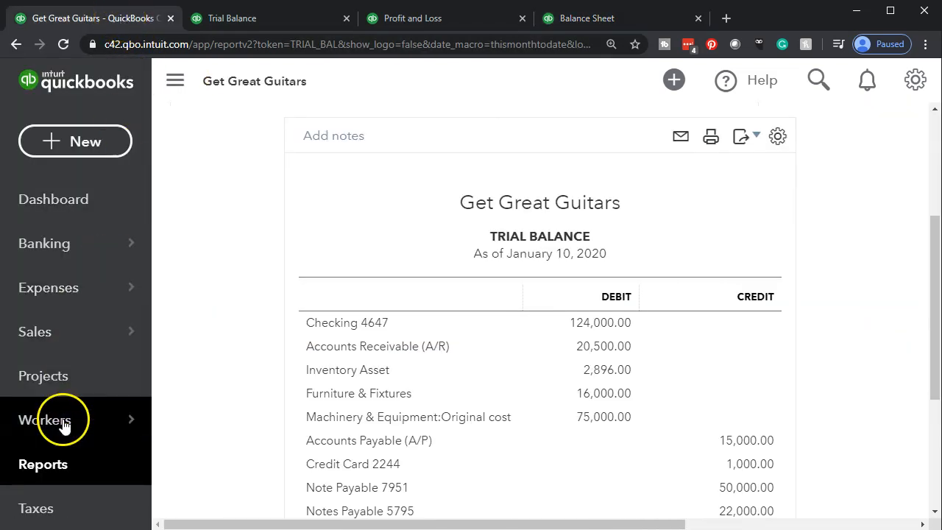
left_click(44, 465)
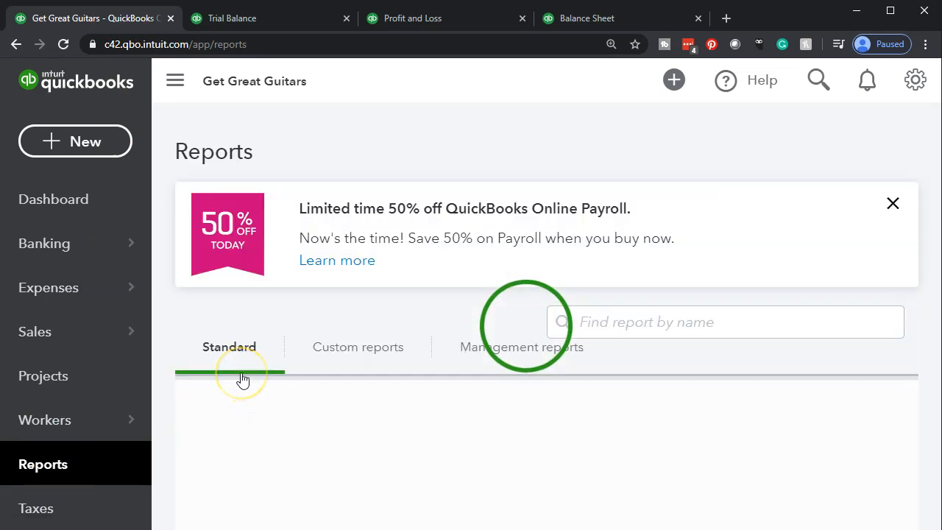
scroll(235, 372, "down", 1)
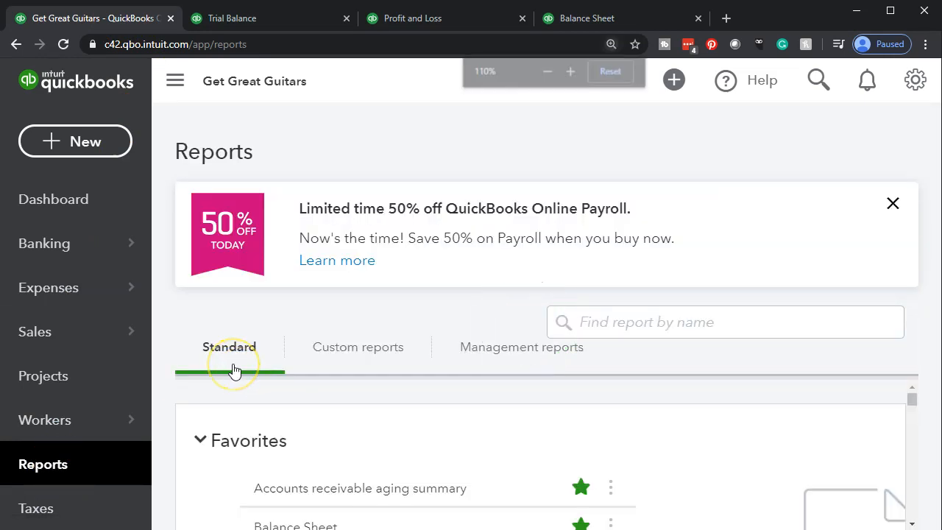
scroll(235, 372, "down", 1)
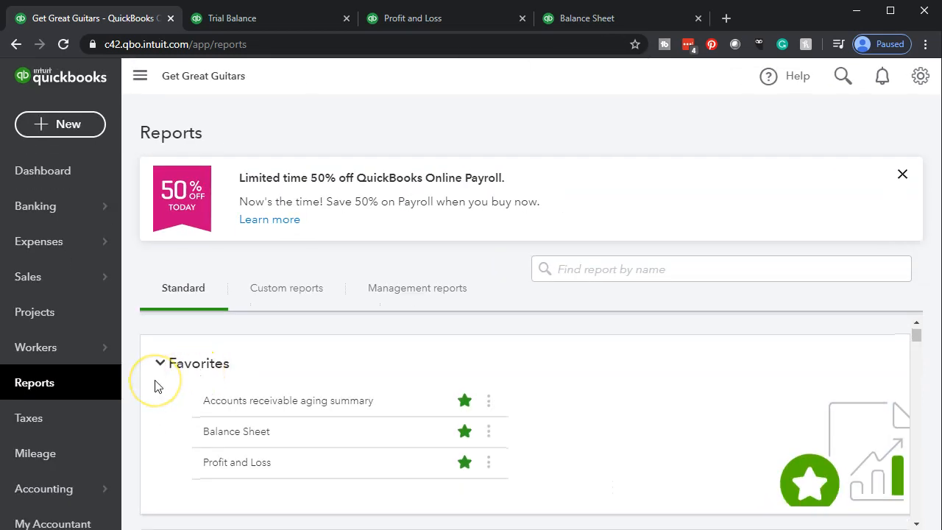
scroll(156, 386, "down", 3)
scroll(154, 392, "down", 6)
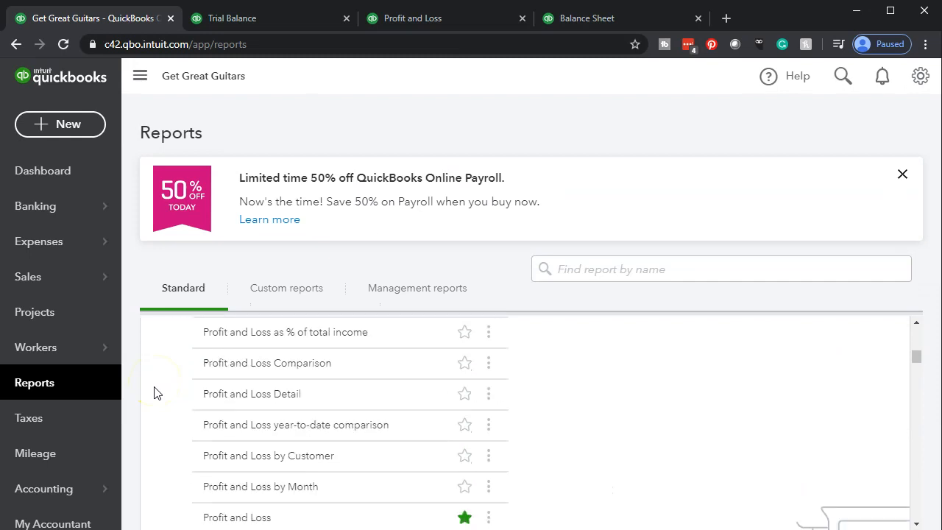
scroll(154, 393, "down", 10)
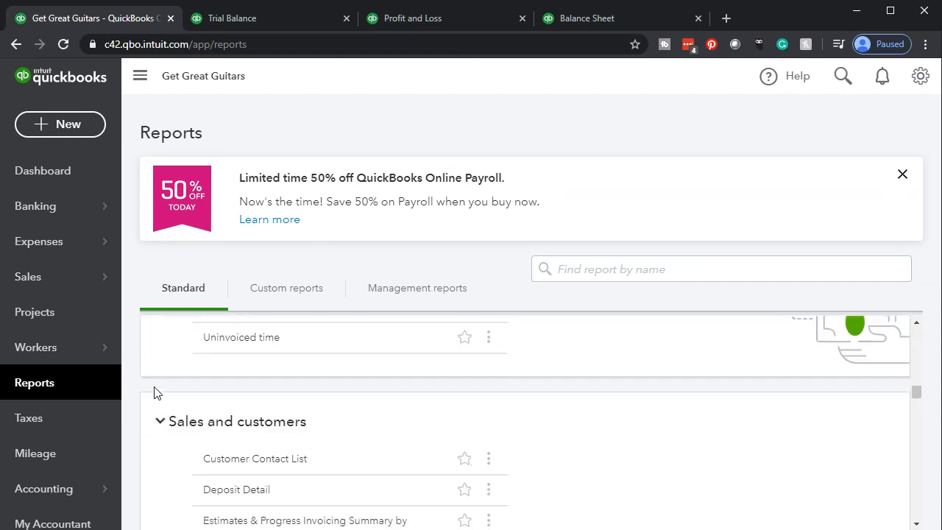
scroll(154, 392, "down", 5)
left_click(154, 407)
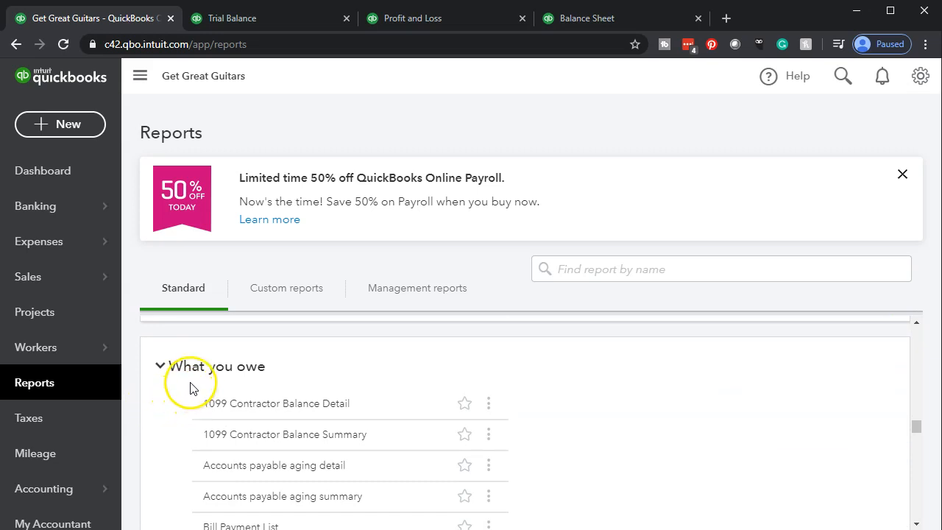
scroll(168, 406, "down", 1)
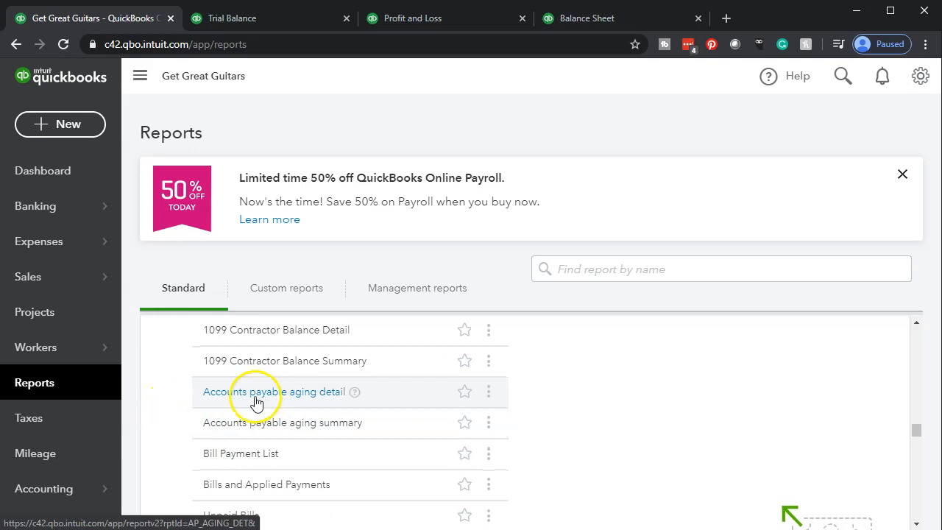
scroll(160, 428, "down", 2)
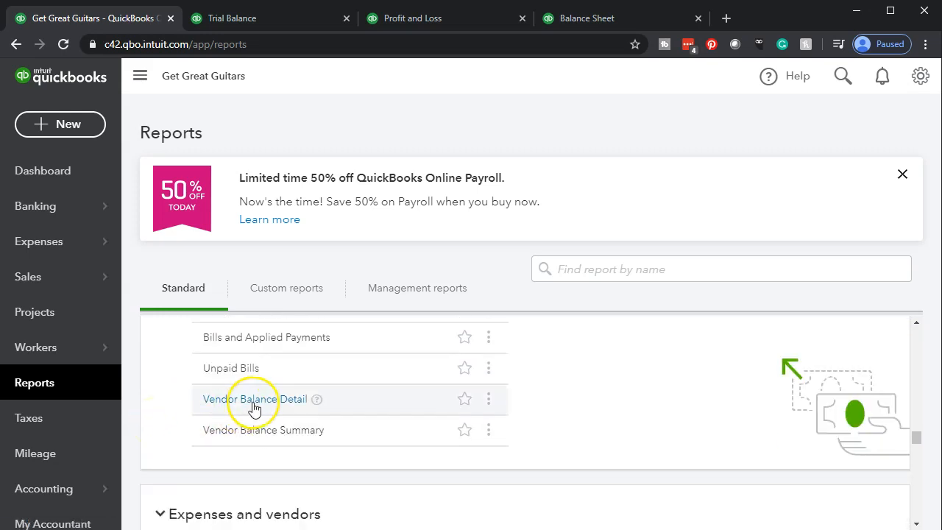
left_click(254, 401)
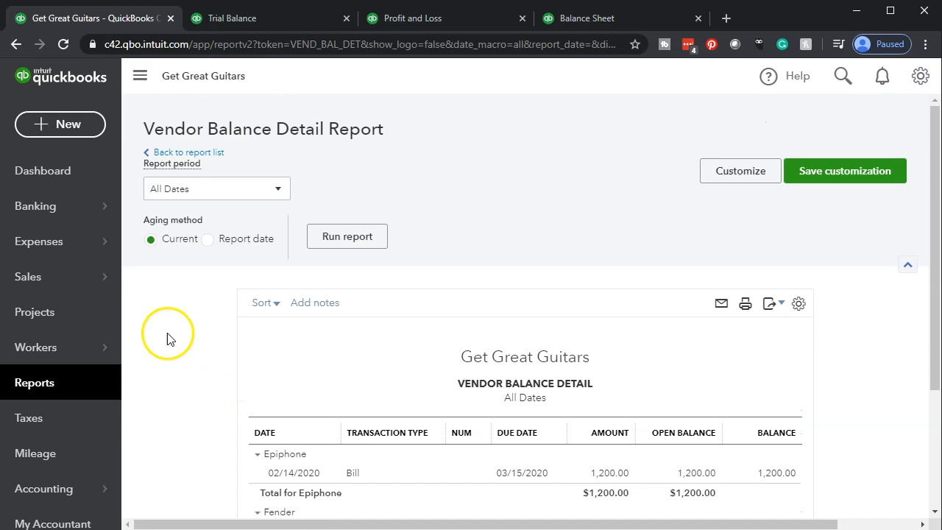
- Check the vendor open balances and compare their total with Accounts Payable (A/P) on the Balance Sheet
scroll(191, 333, "down", 2)
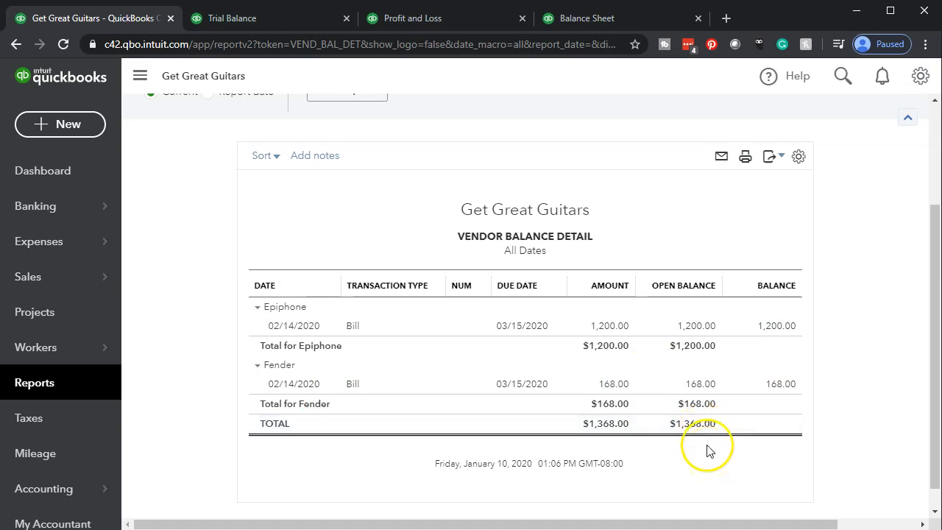
left_click(598, 25)
scroll(480, 370, "down", 2)
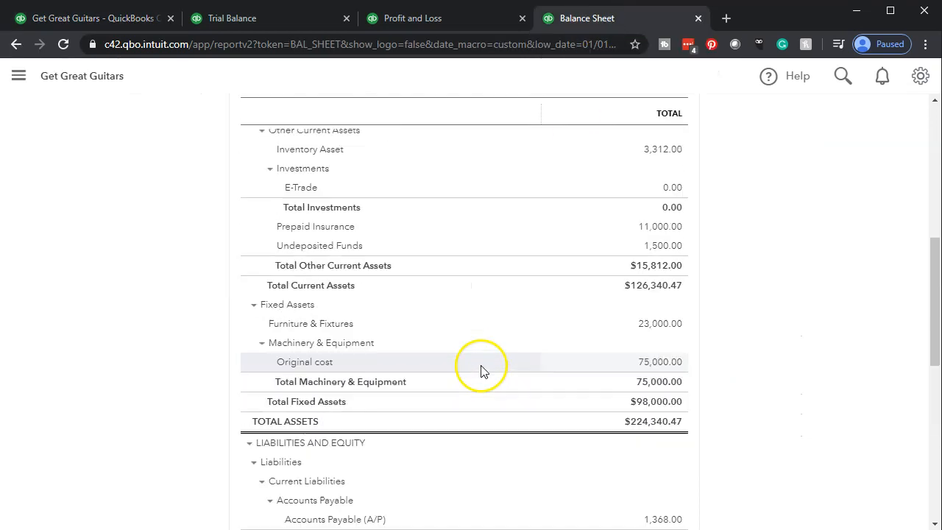
scroll(481, 370, "down", 3)
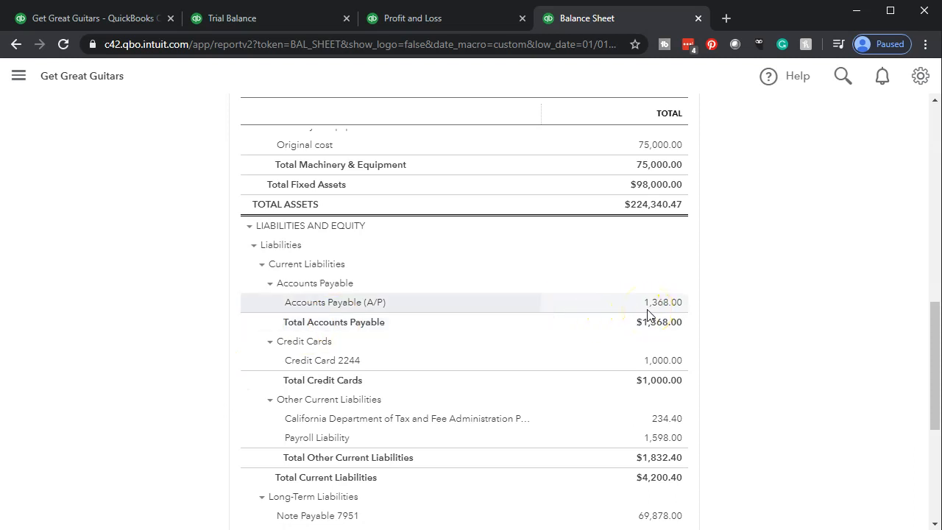
- Return to the reports list, search for "inven" and open the Inventory Valuation Summary report
left_click(96, 18)
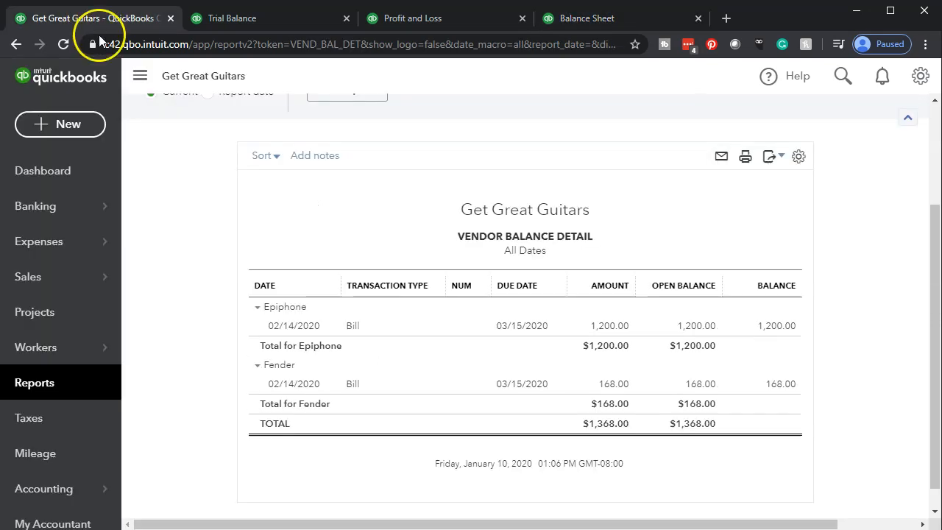
left_click(63, 386)
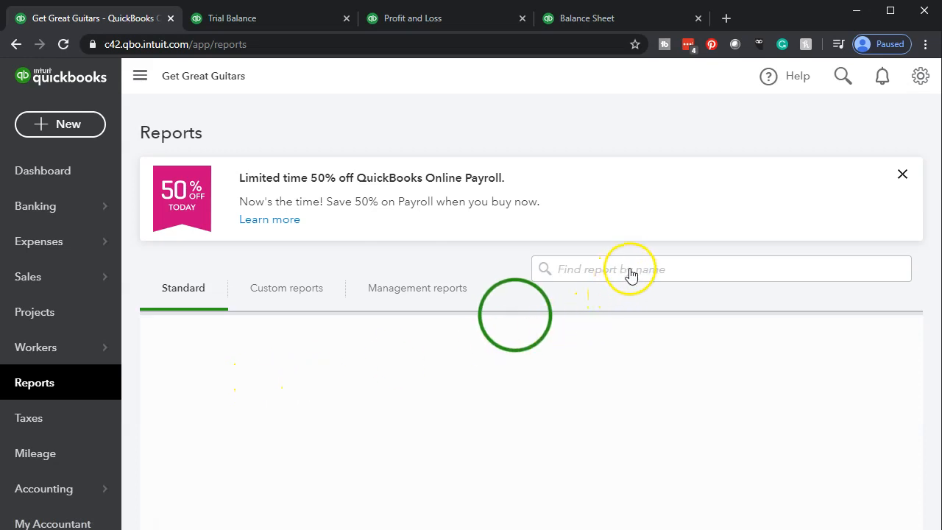
left_click(653, 269)
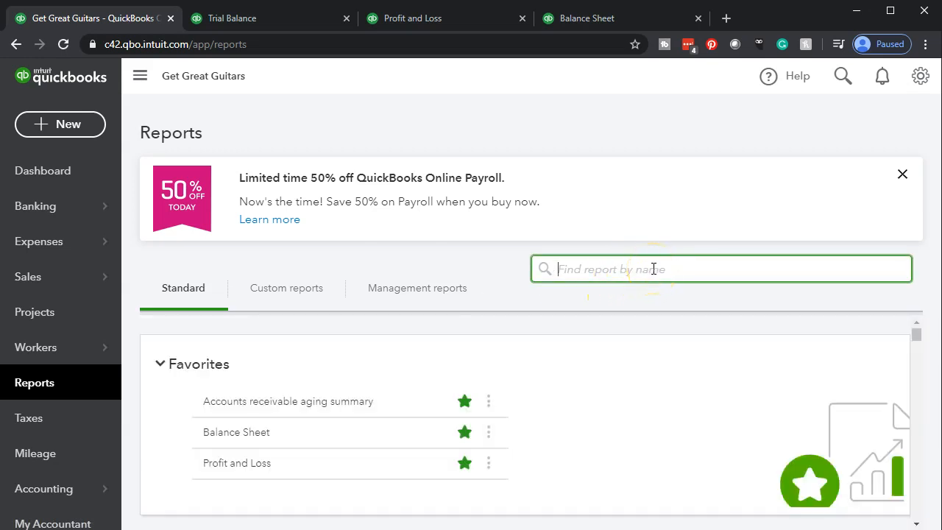
type("inv")
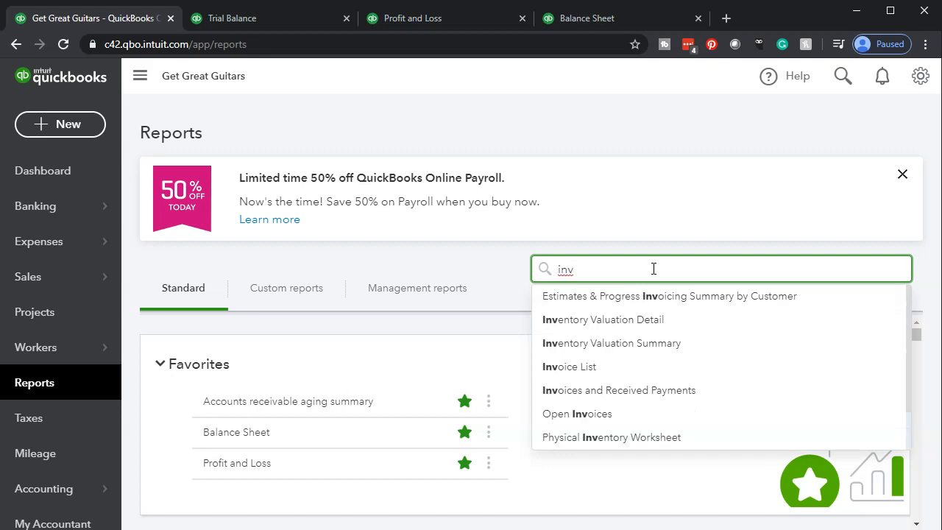
type("en")
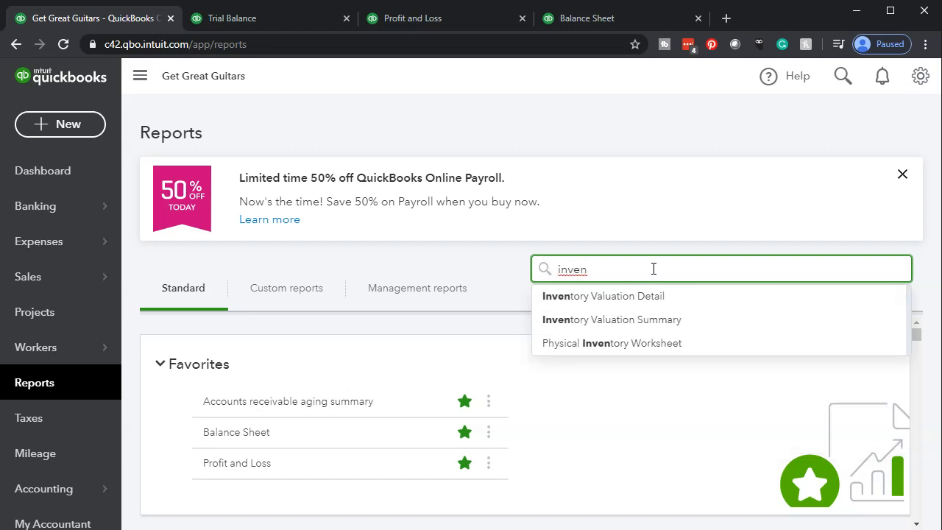
key("Down")
key("Down")
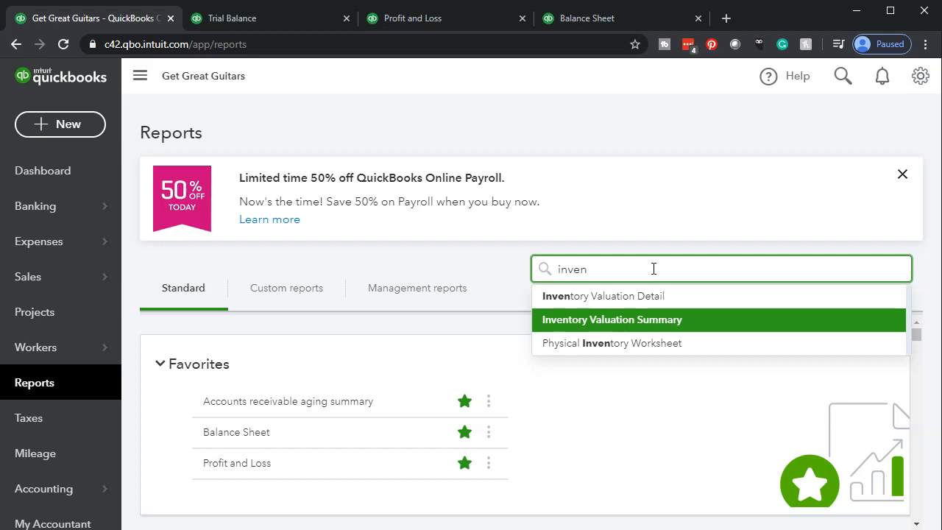
key("Return")
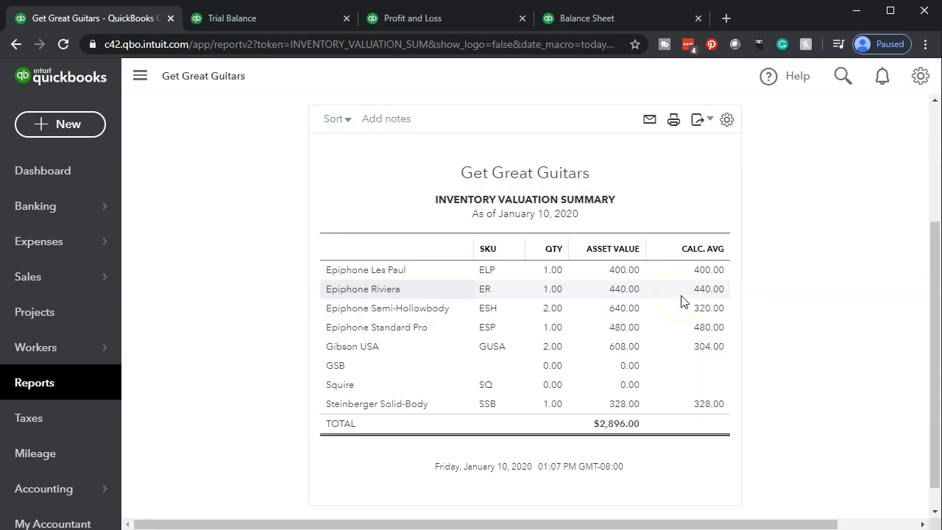
- Set the Inventory Valuation Summary as-of date to 12/31/2020, run the report and check its item quantities
scroll(267, 356, "up", 3)
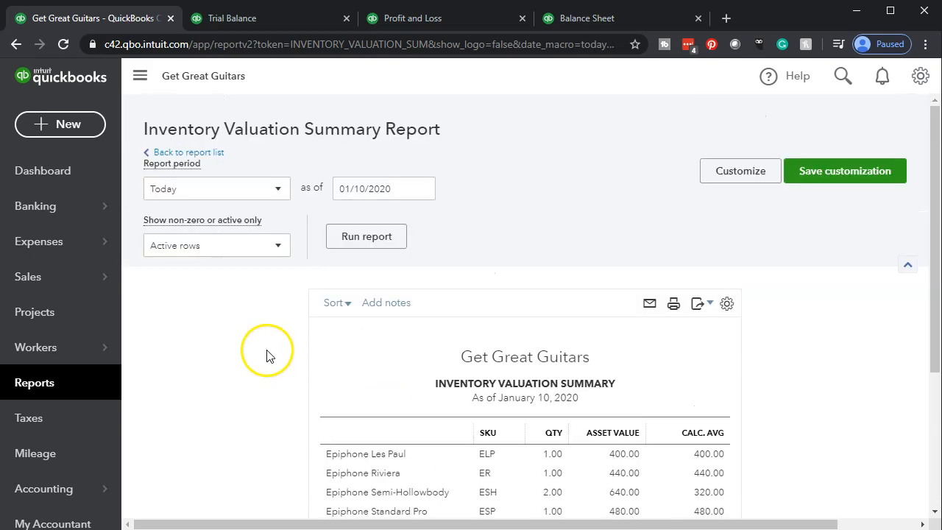
left_click(394, 189)
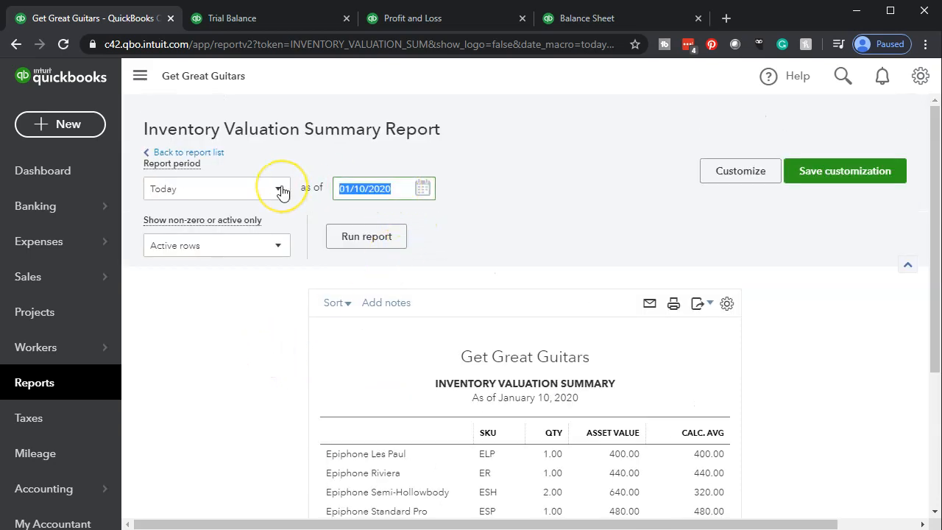
type("12/31/20")
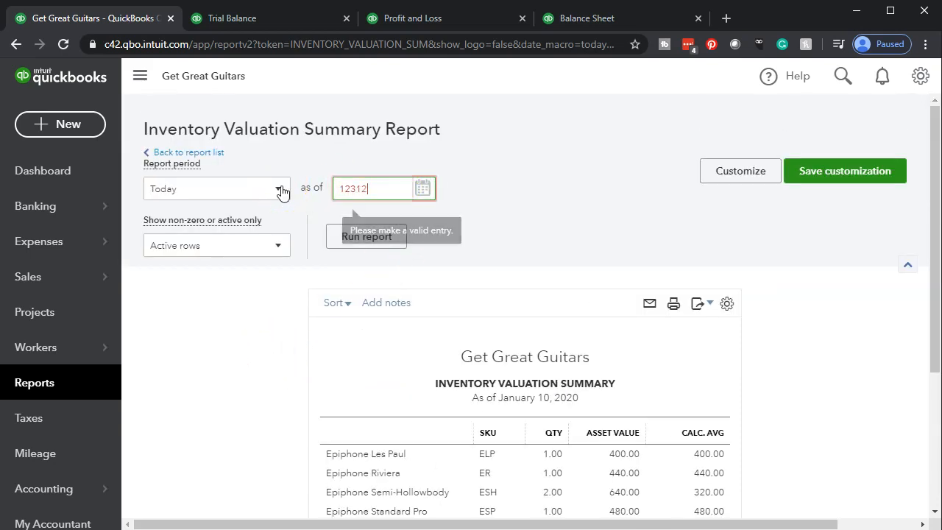
key("Tab")
left_click(361, 246)
scroll(279, 336, "down", 3)
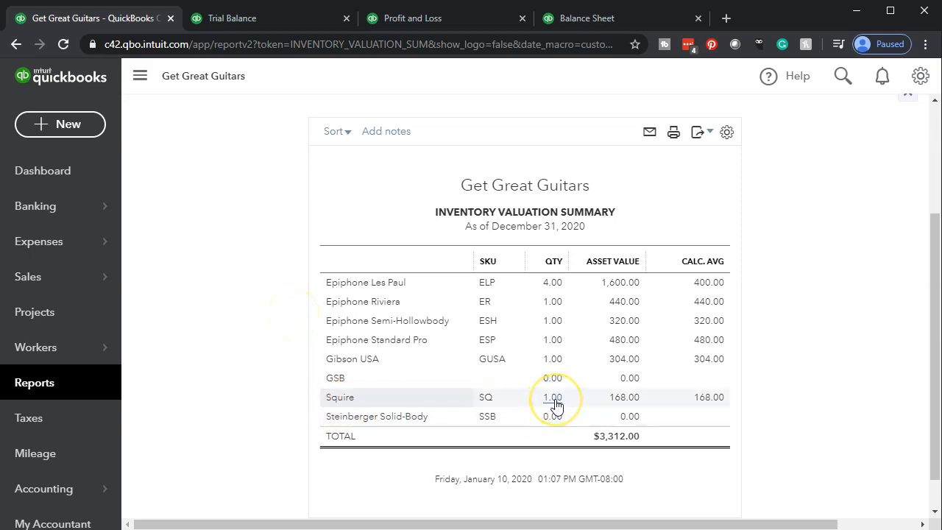
- Drill into the Epiphone Les Paul quantity, check its inventory valuation detail, and return to the summary report
left_click(553, 287)
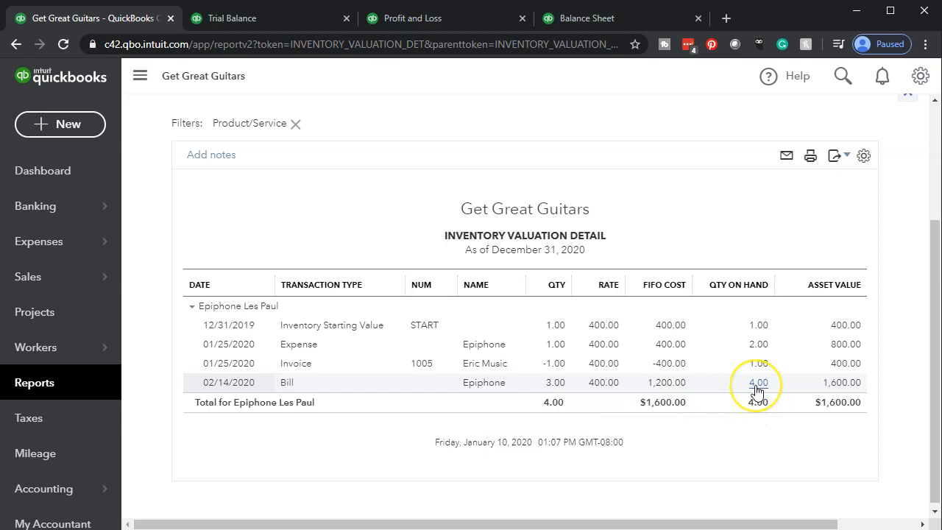
scroll(346, 368, "up", 3)
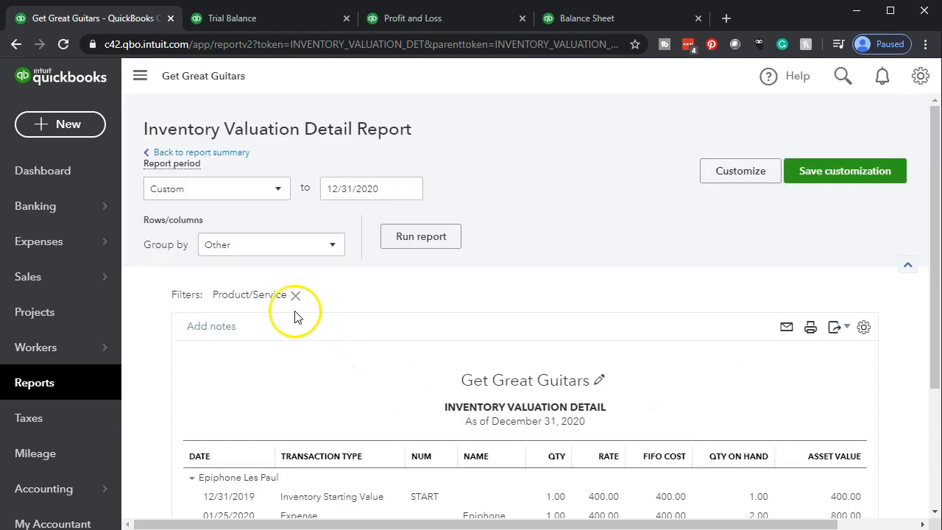
left_click(236, 155)
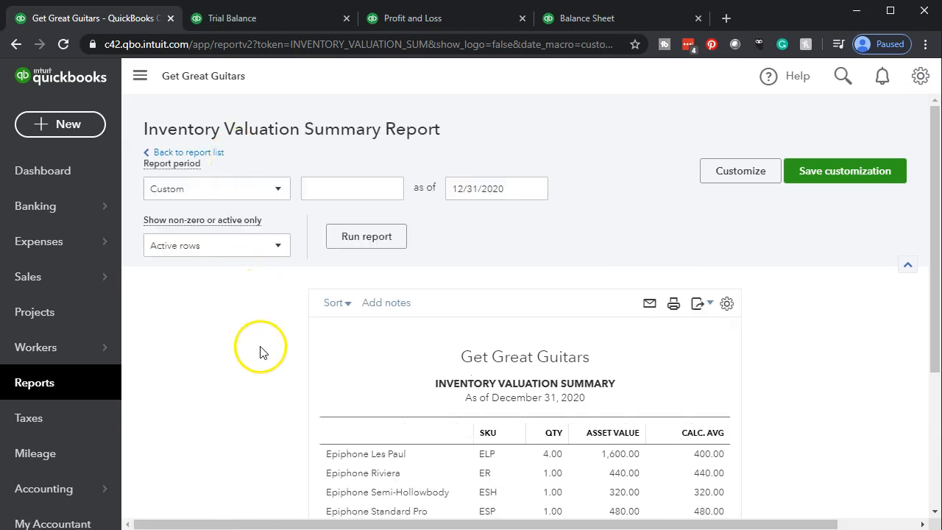
- Compare the total asset value in the Inventory Valuation Summary with Inventory Asset on the Balance Sheet
scroll(398, 423, "down", 3)
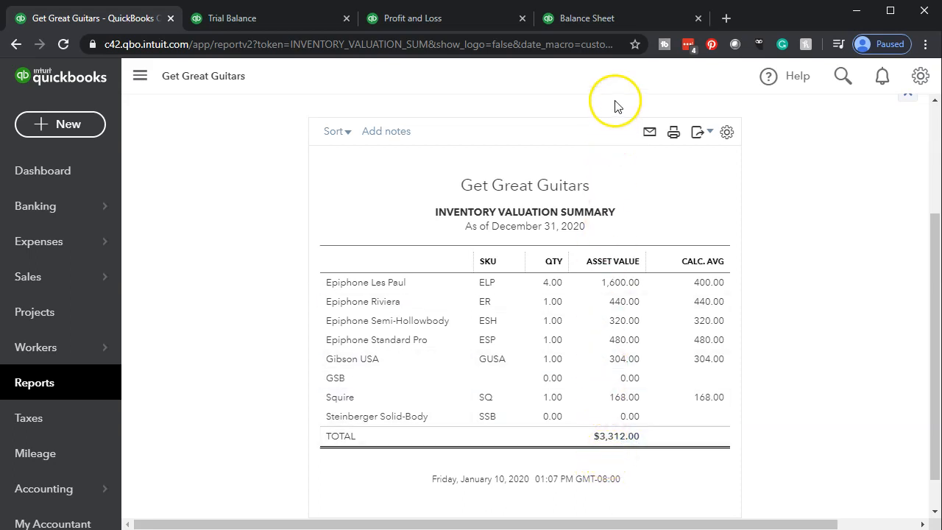
left_click(587, 18)
scroll(352, 348, "up", 4)
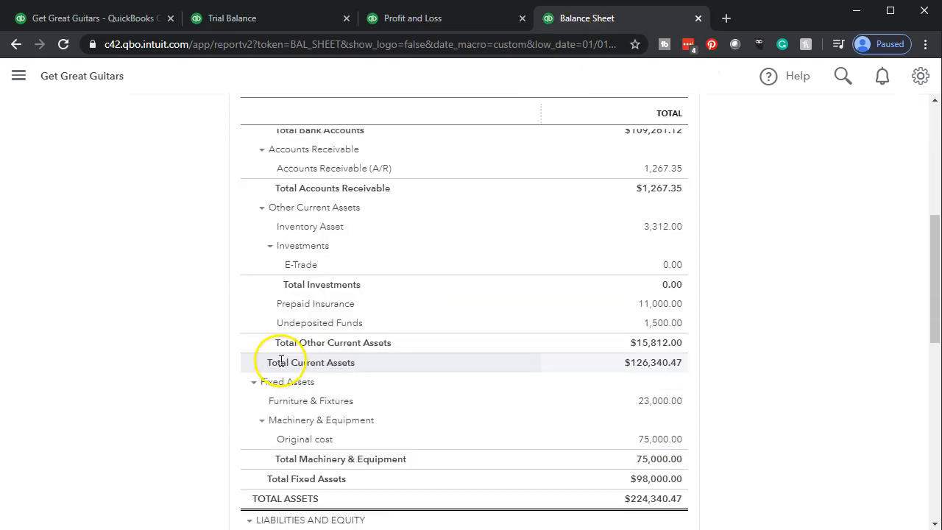